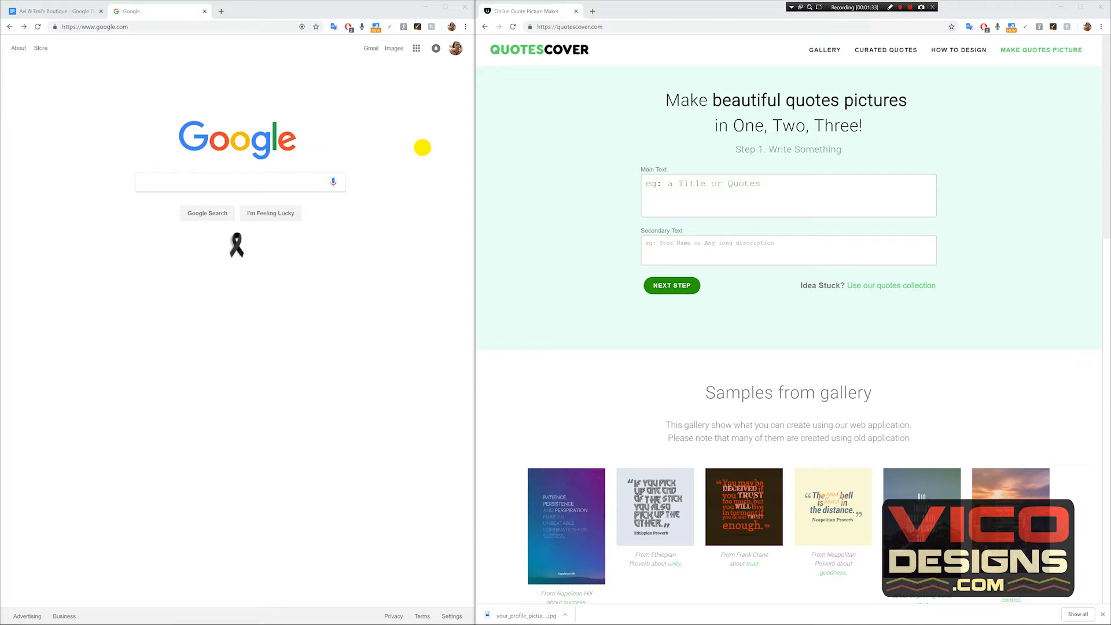
Search Google for "best childrens books quotes" and open The Bump's article with 35 children's book quotes.
click(166, 180)
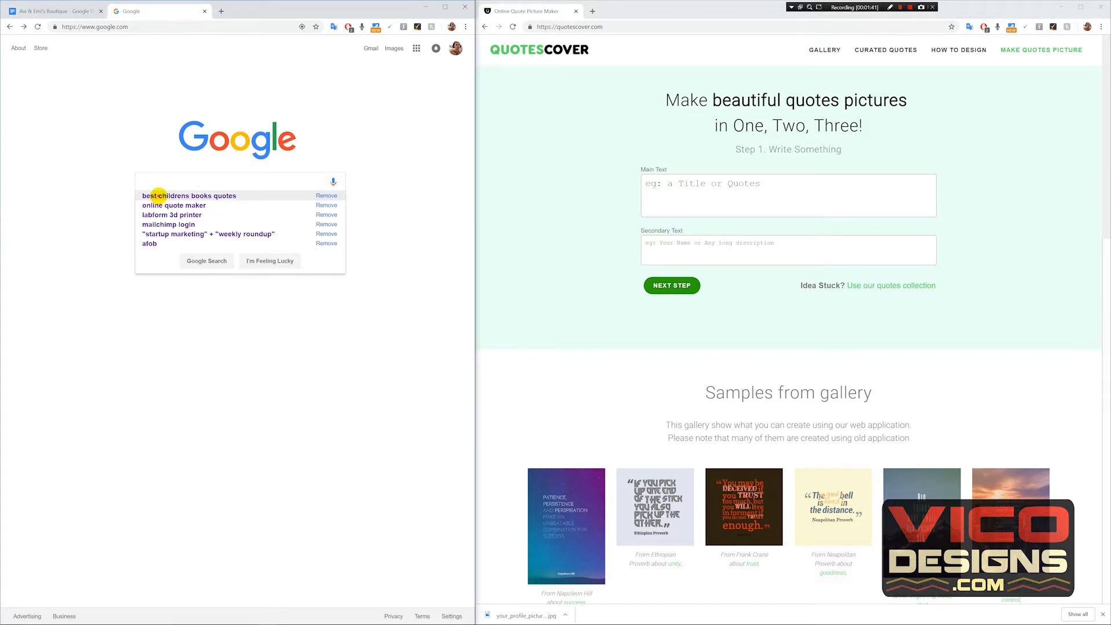
click(157, 195)
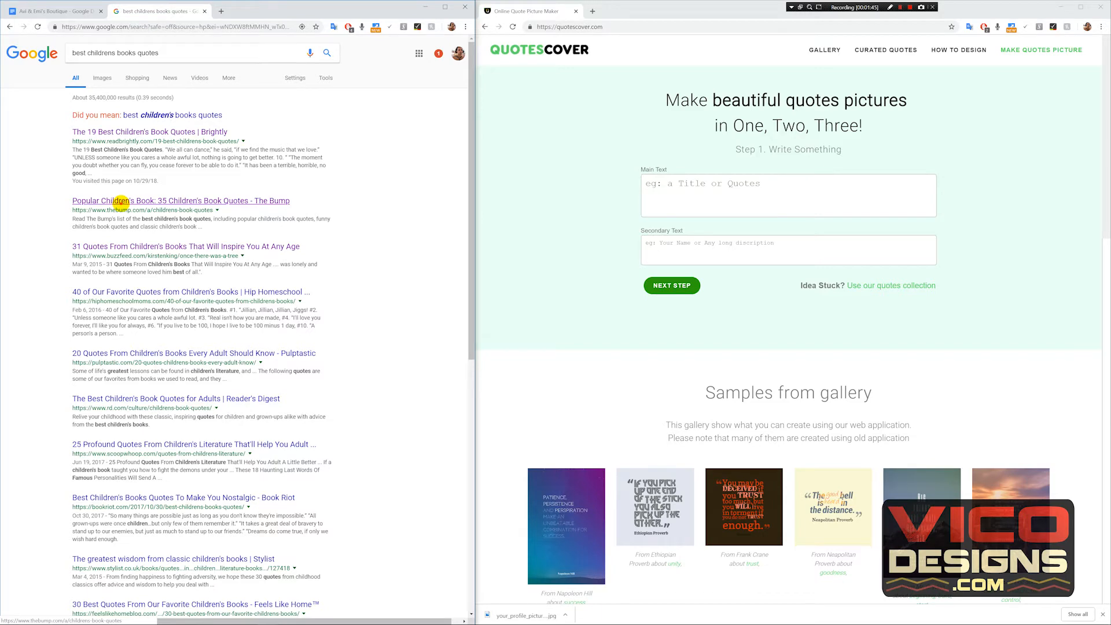
click(120, 202)
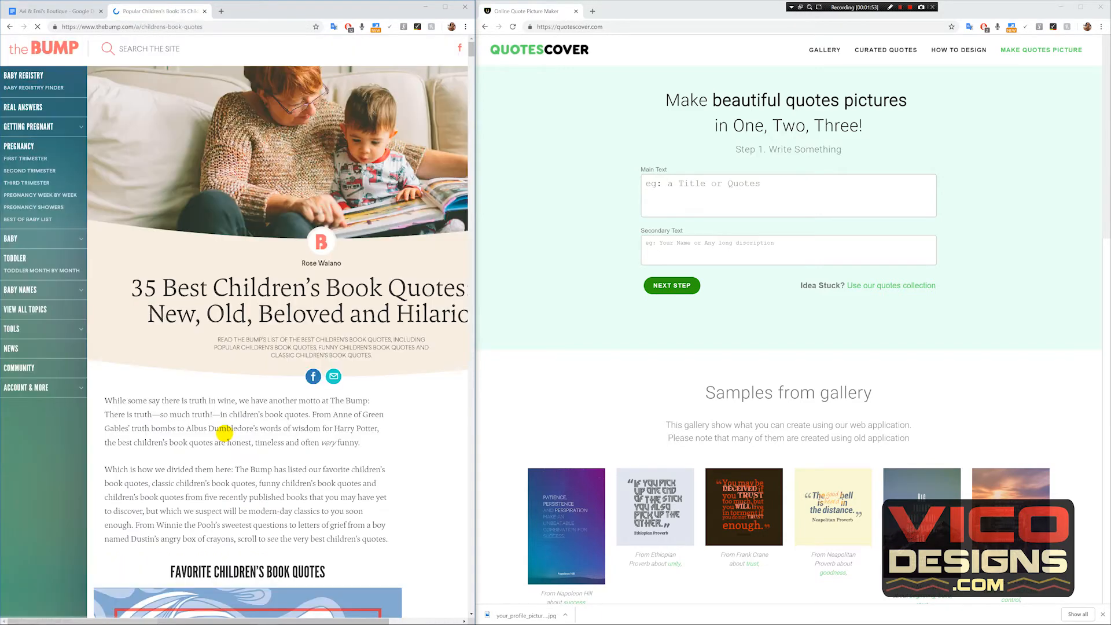
Copy the article's "You have brains in your head" quote together with its "Oh, the Places You'll Go!" by Dr. Seuss attribution.
scroll(224, 432, down, 6)
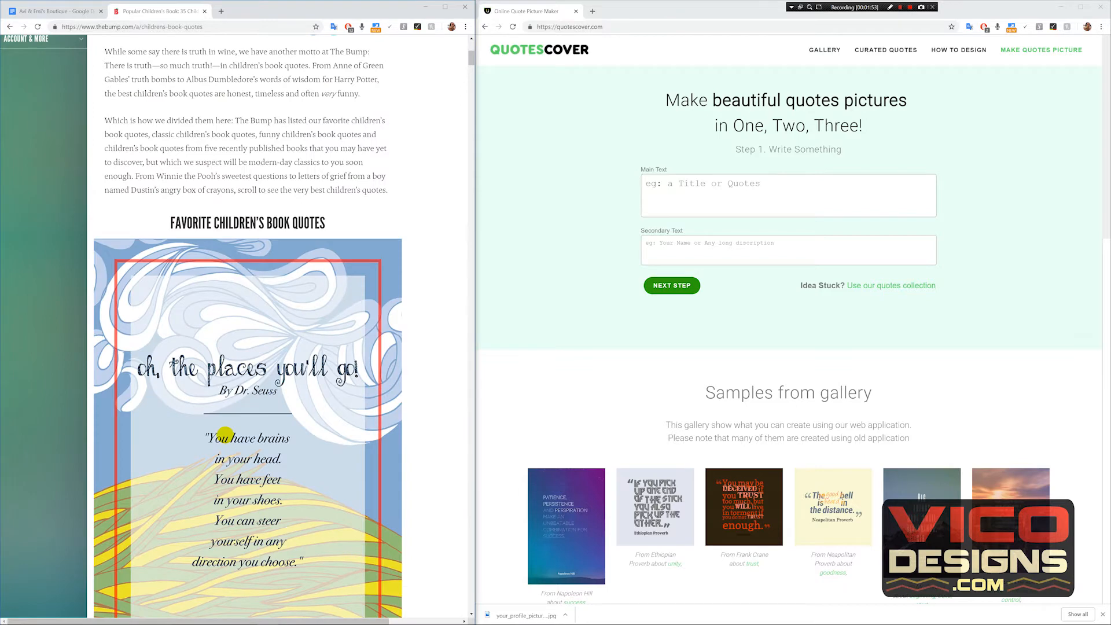
scroll(224, 434, down, 7)
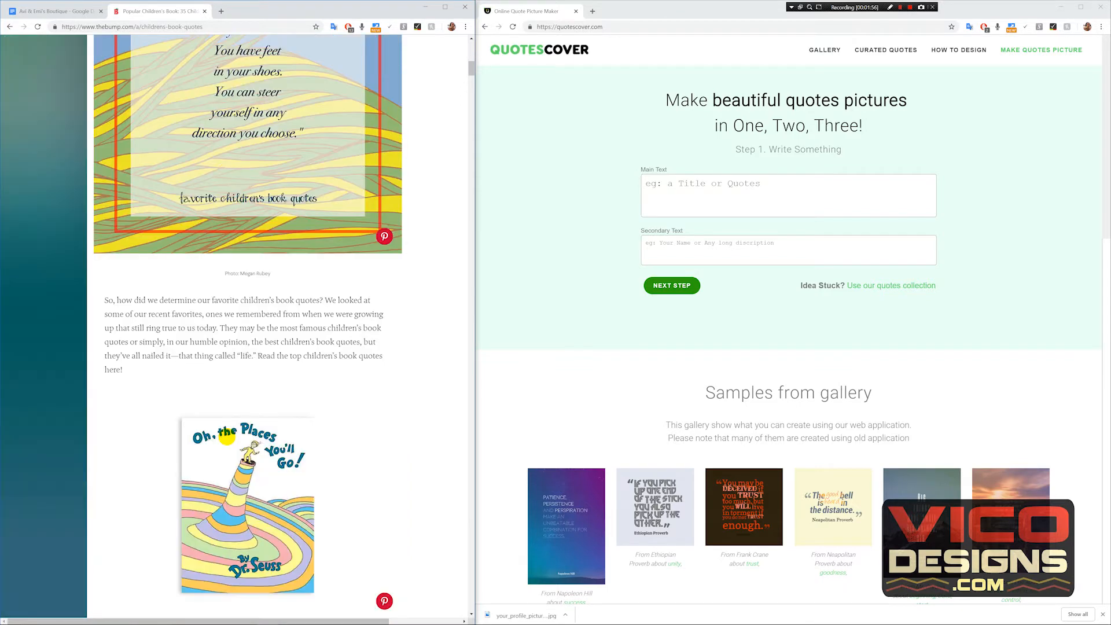
scroll(227, 437, down, 3)
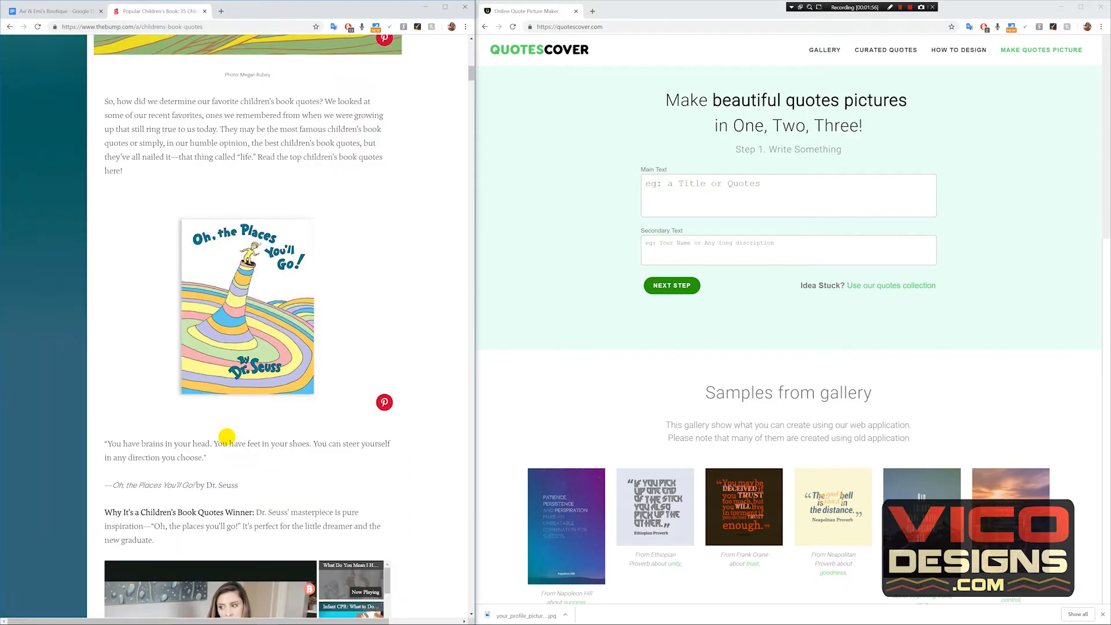
scroll(227, 437, down, 4)
scroll(227, 437, up, 2)
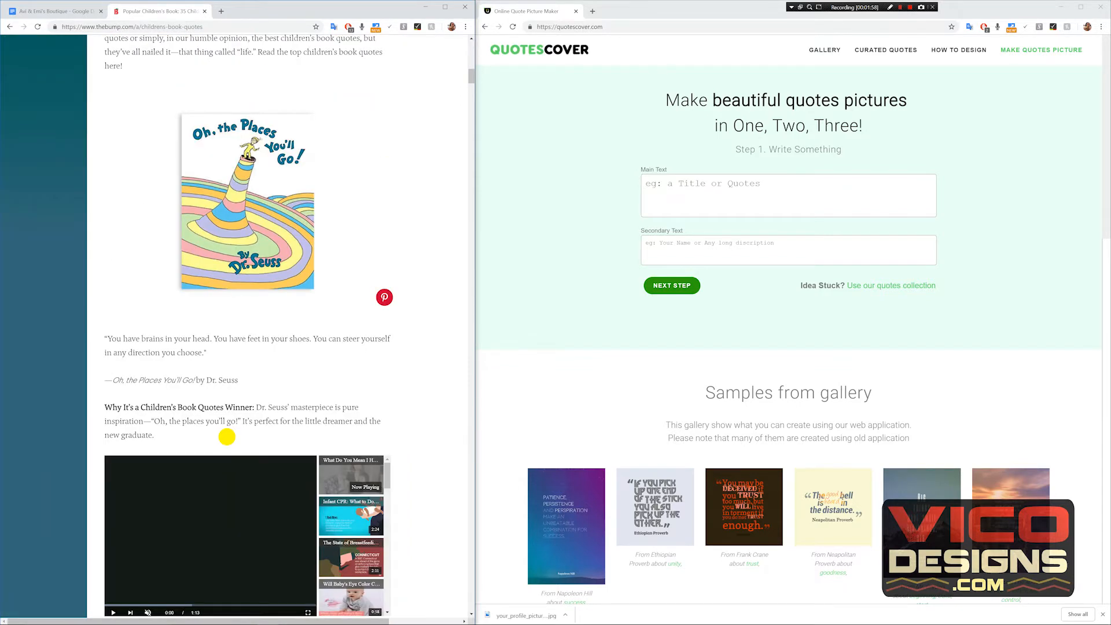
click(197, 370)
drag(196, 369, 94, 336)
key(ctrl+c)
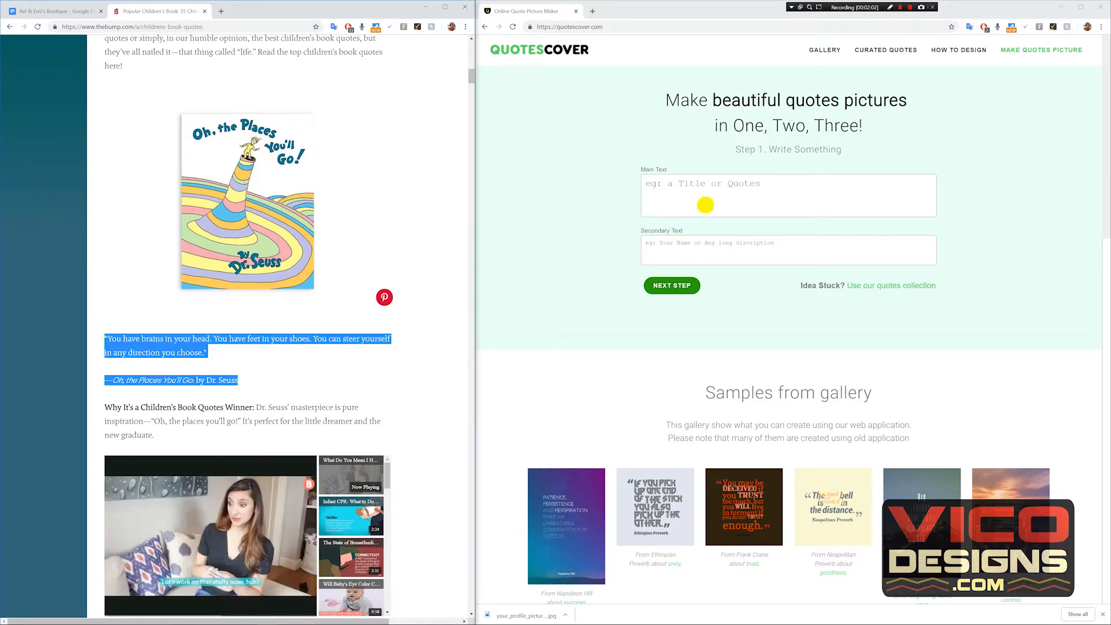
Paste the copied quote as the QuotesCover main text and move its Dr. Seuss attribution line to the secondary text.
click(747, 199)
key(ctrl+v)
drag(859, 208, 640, 198)
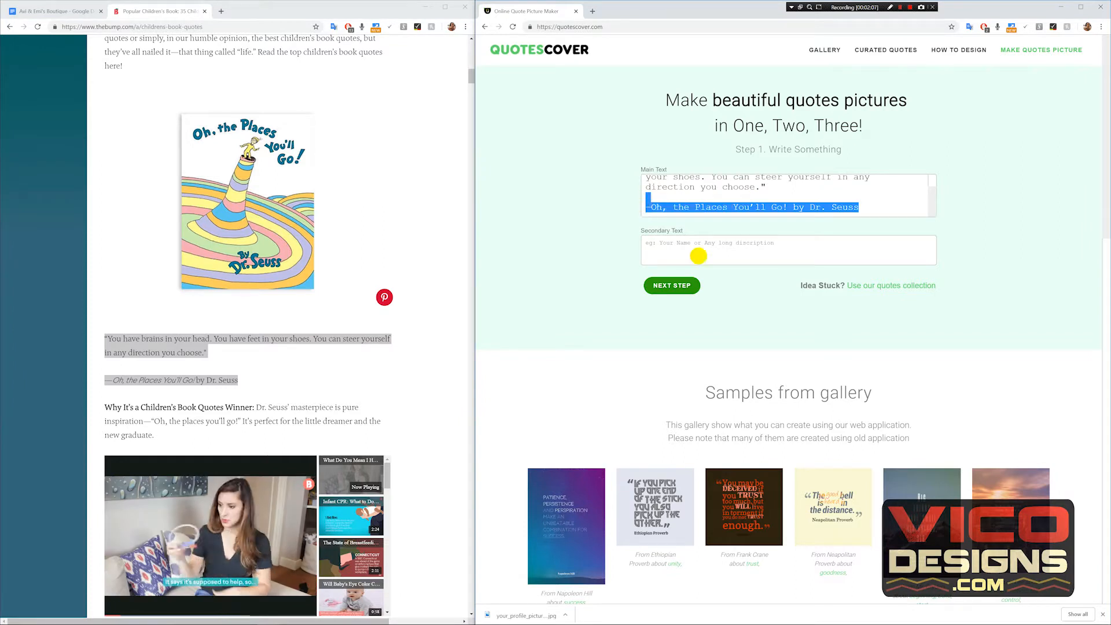
key(ctrl+x)
click(698, 255)
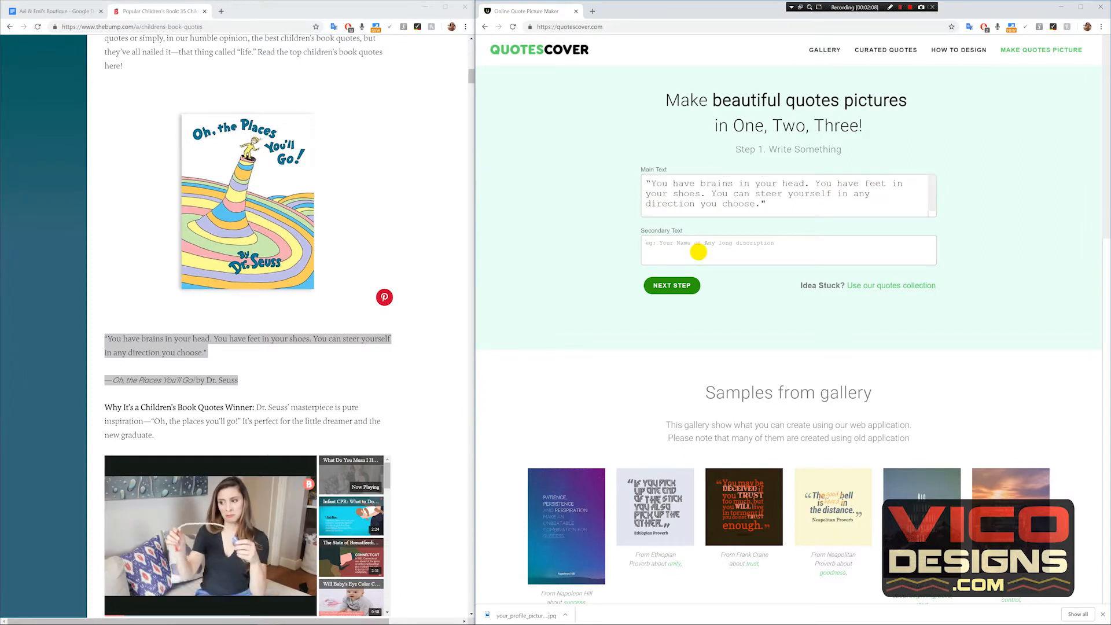
key(ctrl+v)
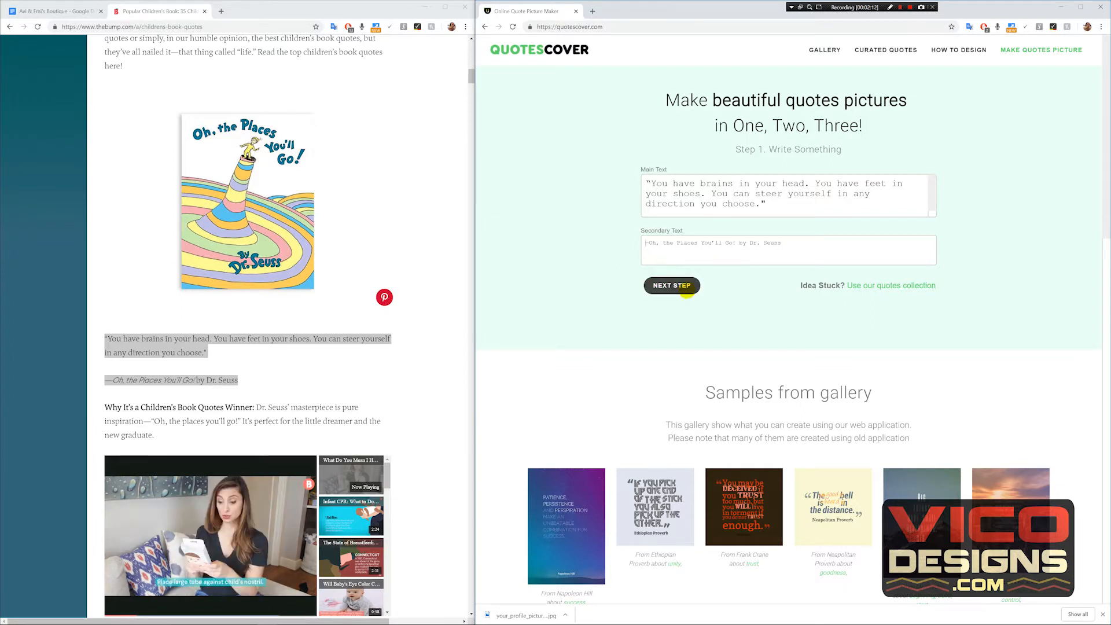
Proceed with the wording, choose Twitter Profile Pic as the initial dimension, and open the design in Quote Maker V2.
click(685, 287)
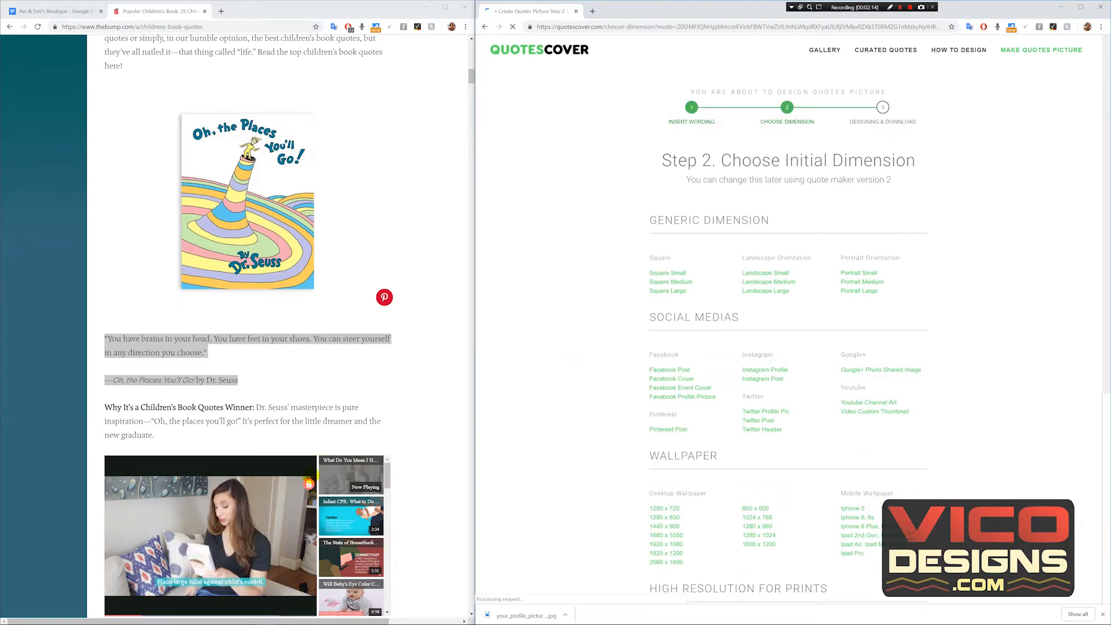
drag(471, 60, 472, 56)
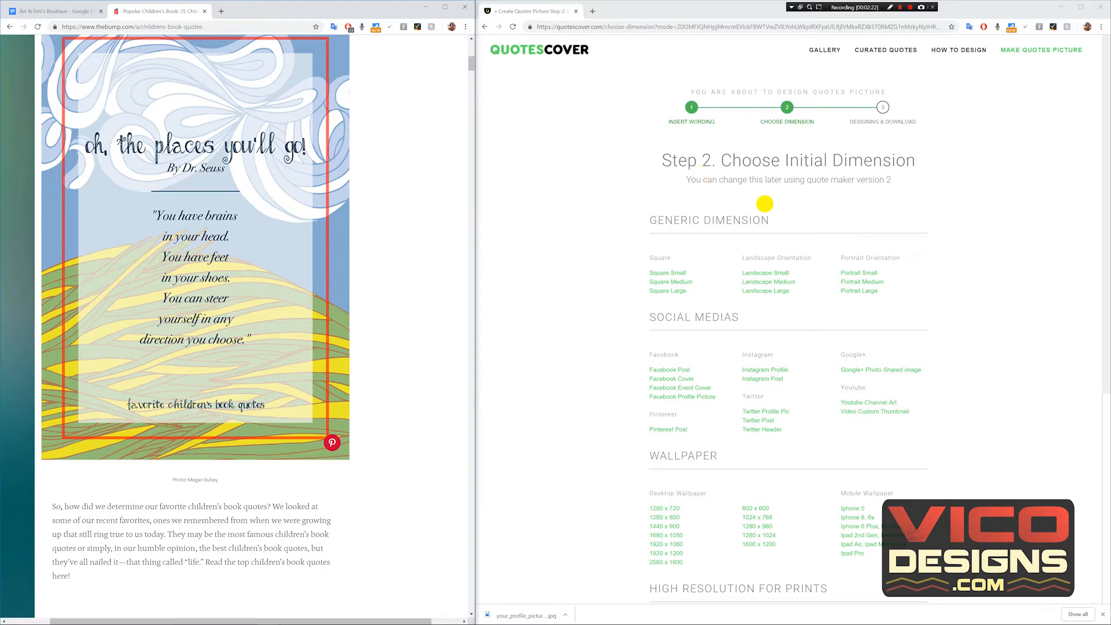
scroll(813, 409, down, 2)
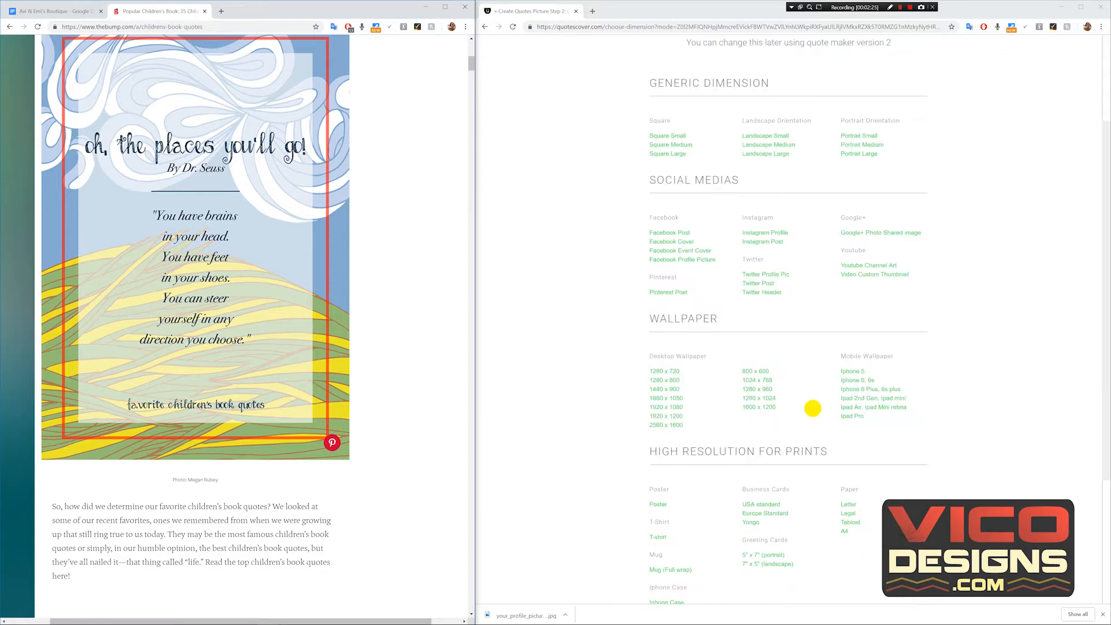
scroll(813, 408, down, 2)
scroll(724, 379, down, 1)
scroll(782, 364, up, 2)
scroll(785, 434, up, 1)
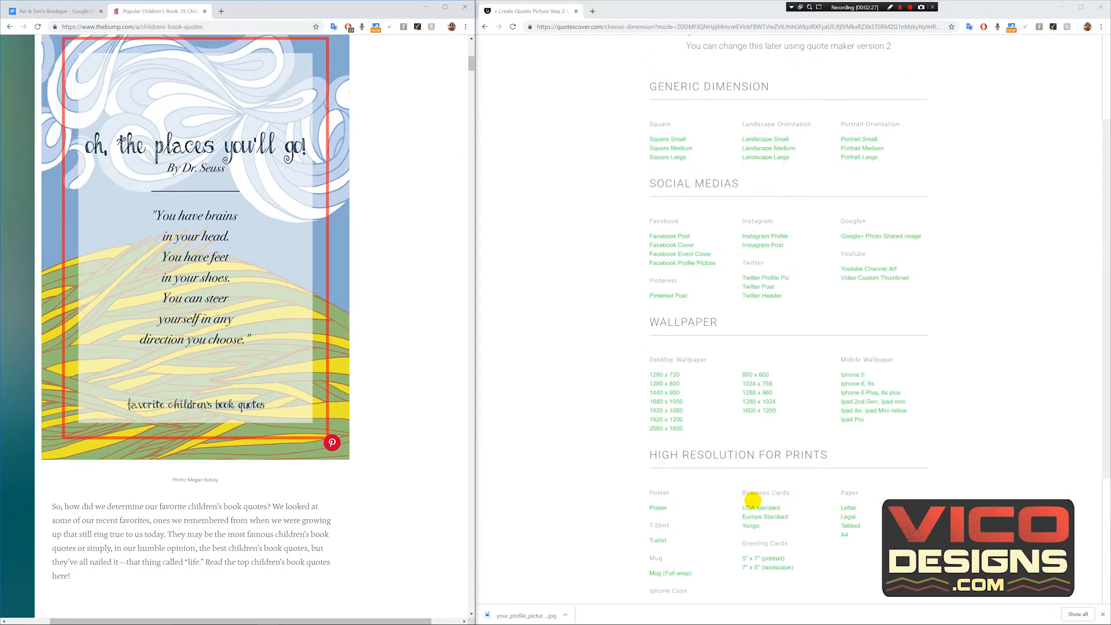
scroll(762, 379, up, 1)
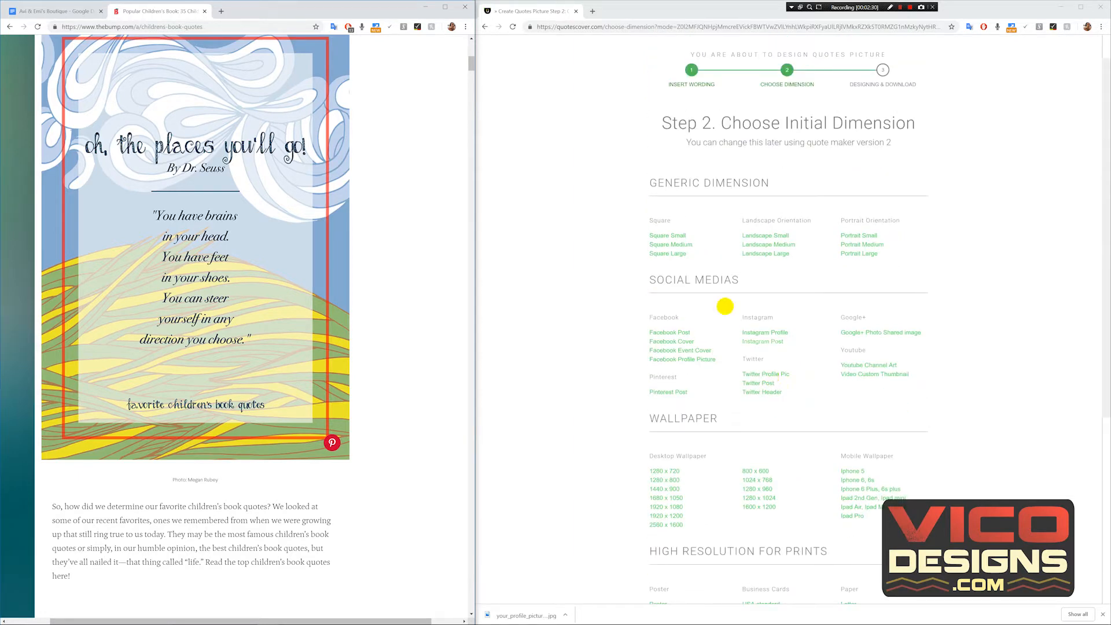
click(777, 374)
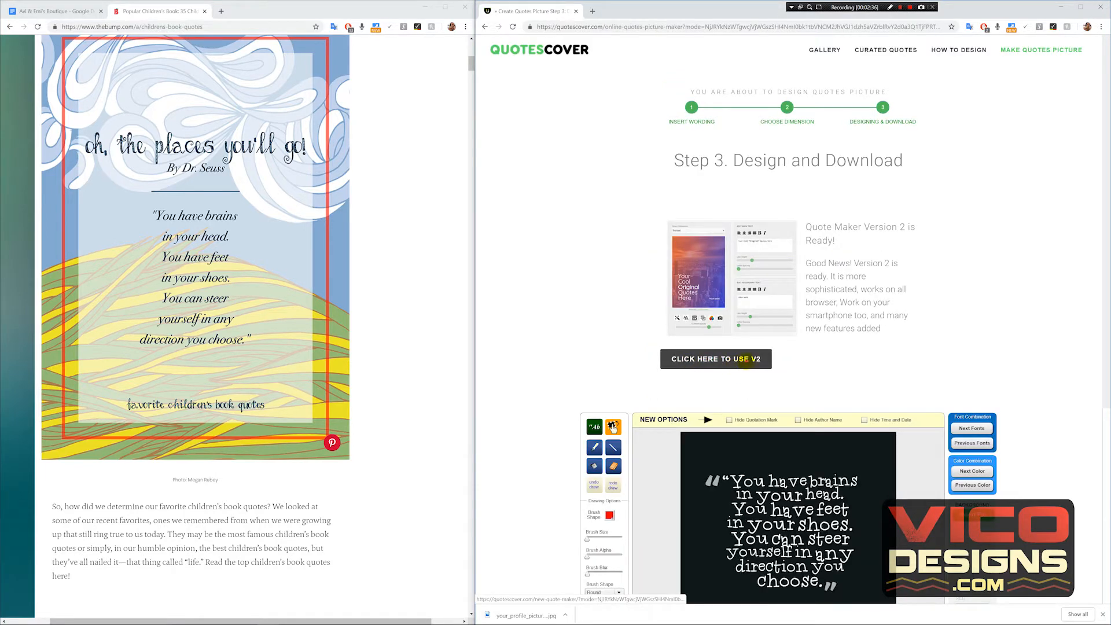
click(747, 359)
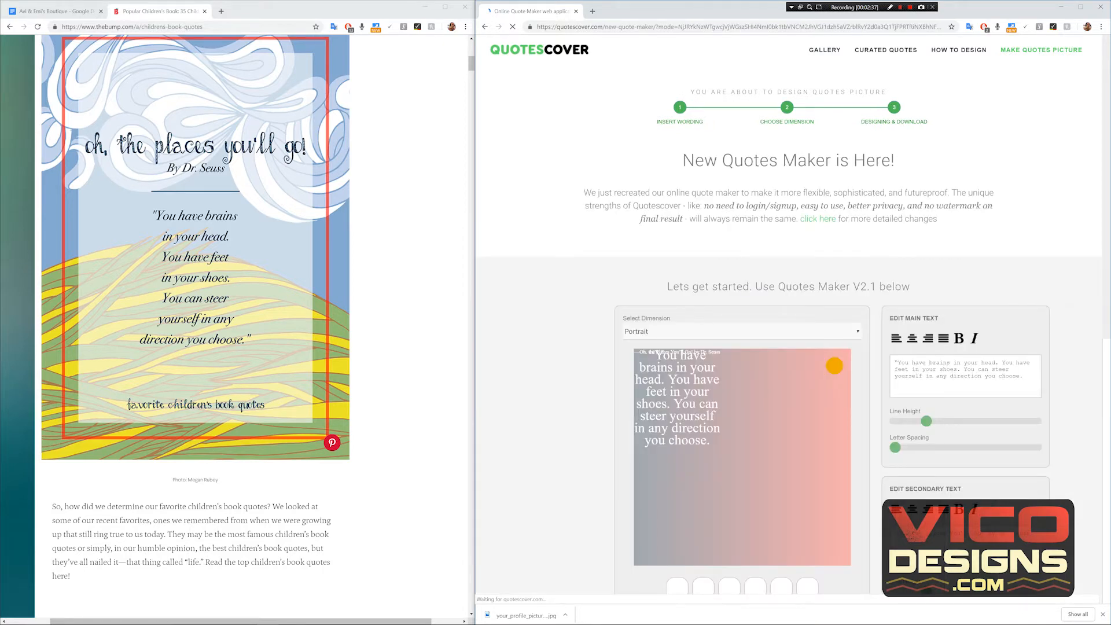
Change the picture's font combination to thin serif capitals for the quote and a playful handwritten style for the attribution.
scroll(585, 392, down, 2)
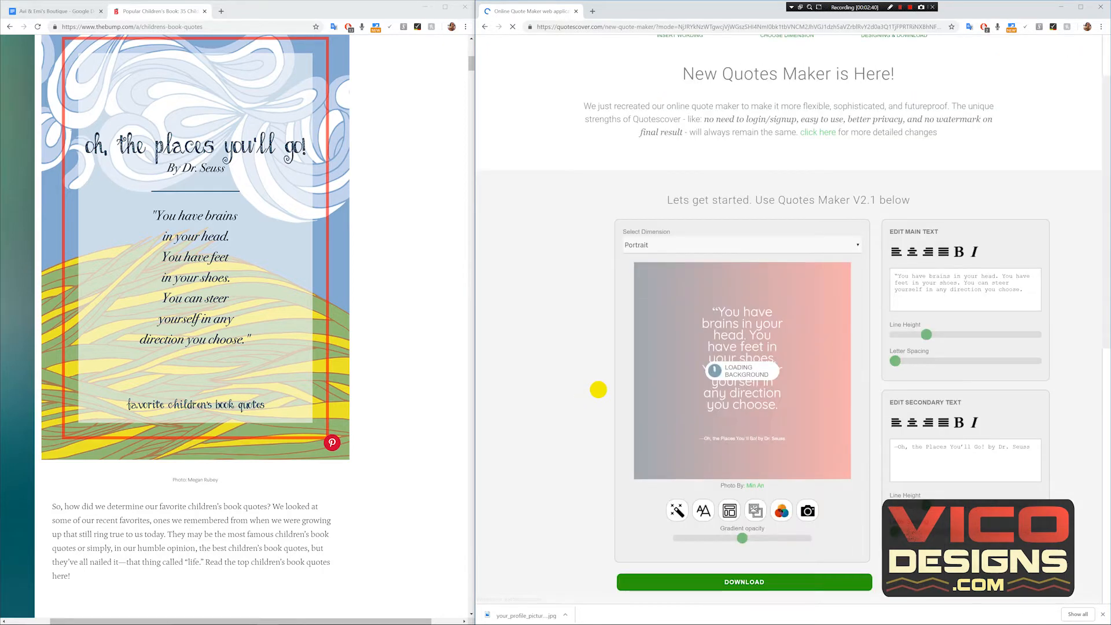
scroll(598, 390, down, 2)
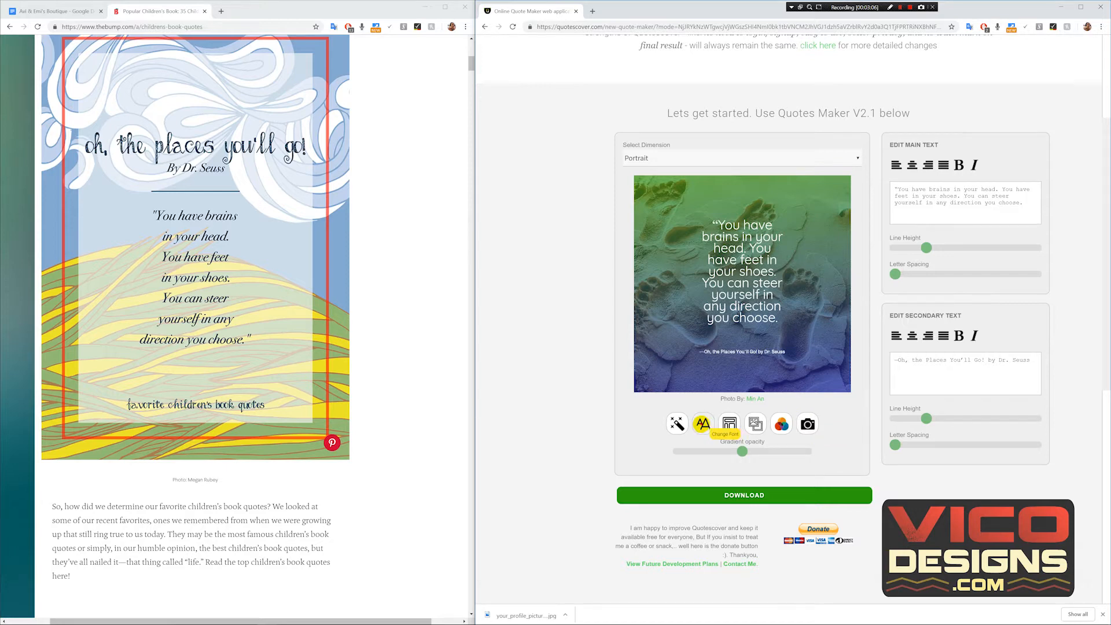
click(703, 424)
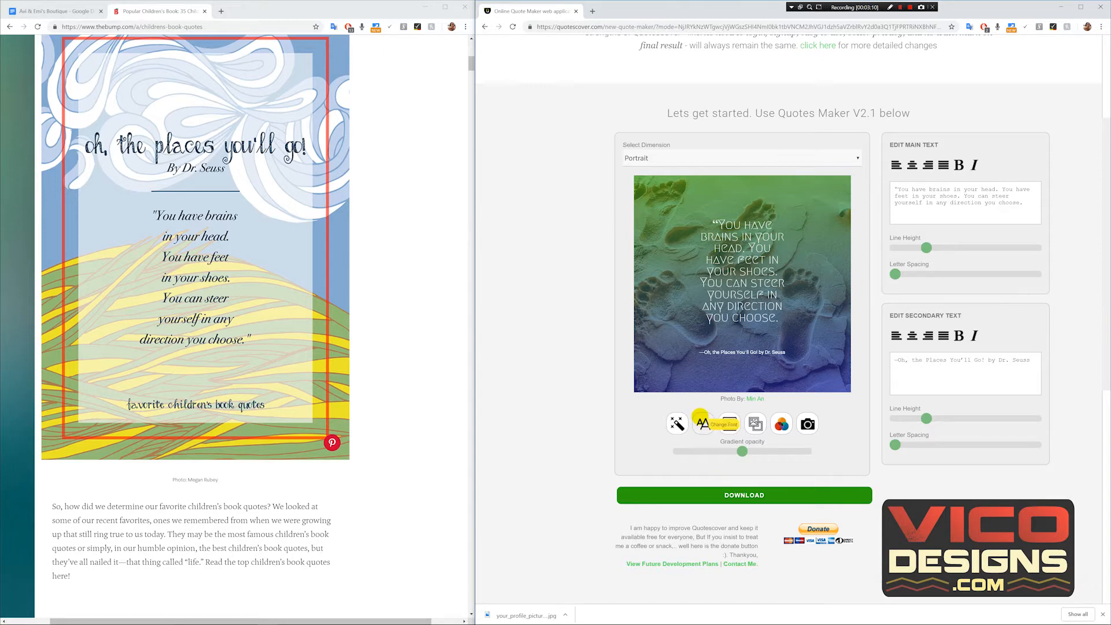
click(702, 423)
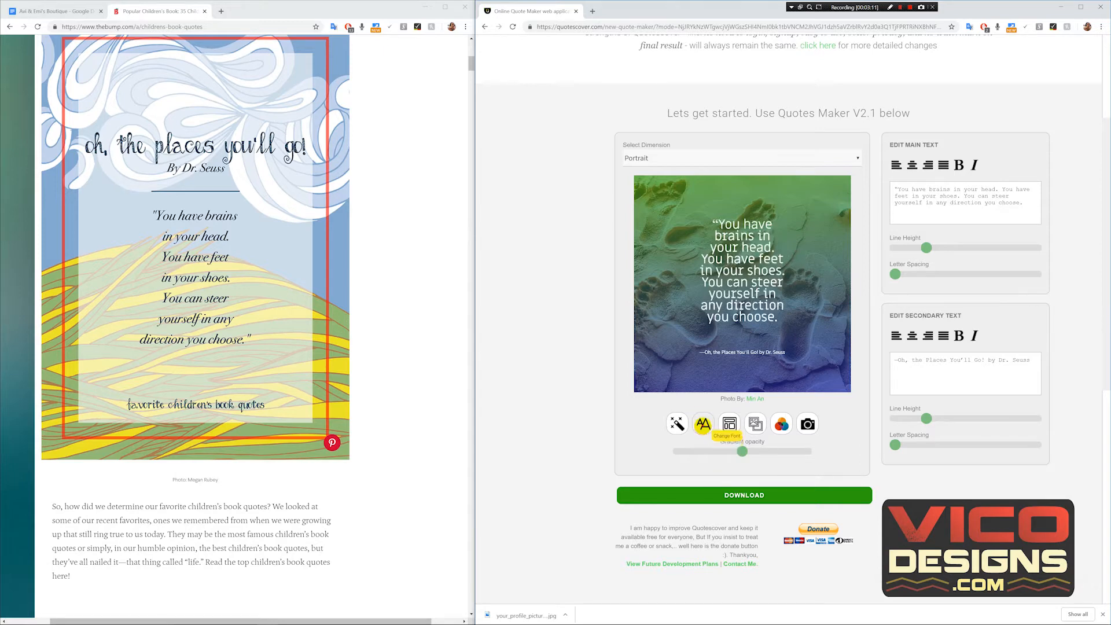
click(702, 423)
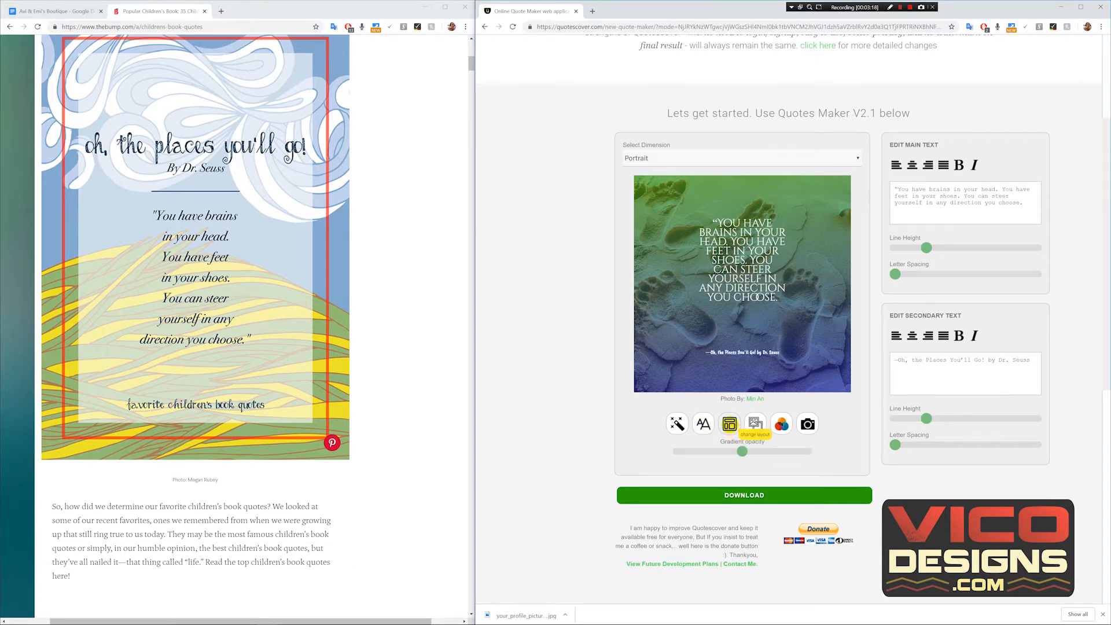
Cycle through the text layouts to one with the quote and the attribution side by side, both left-aligned.
click(755, 424)
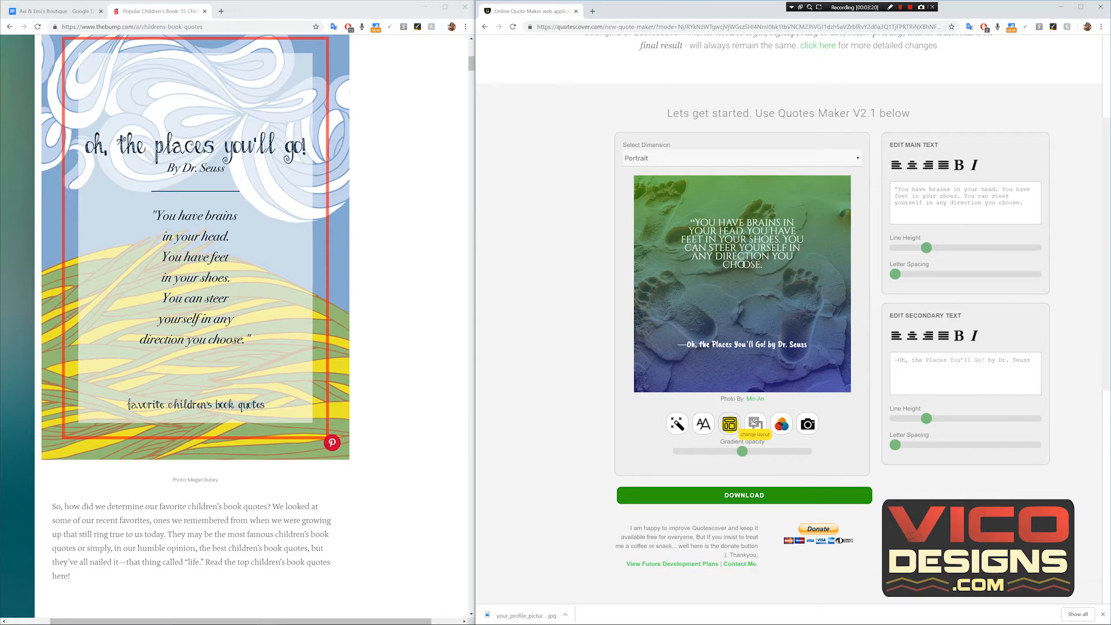
click(755, 424)
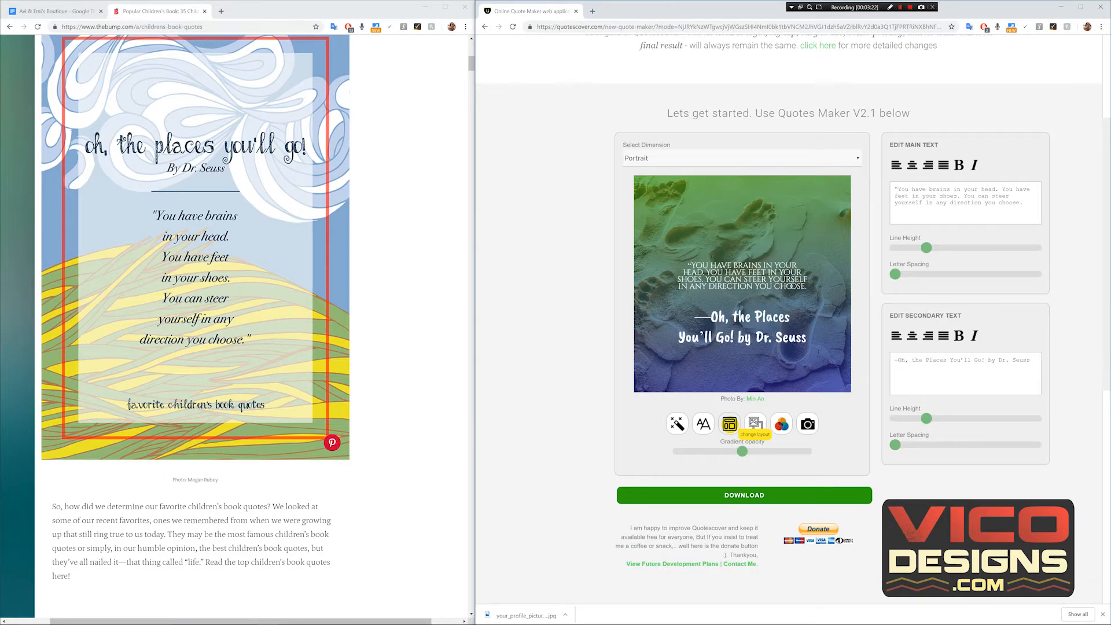
click(755, 424)
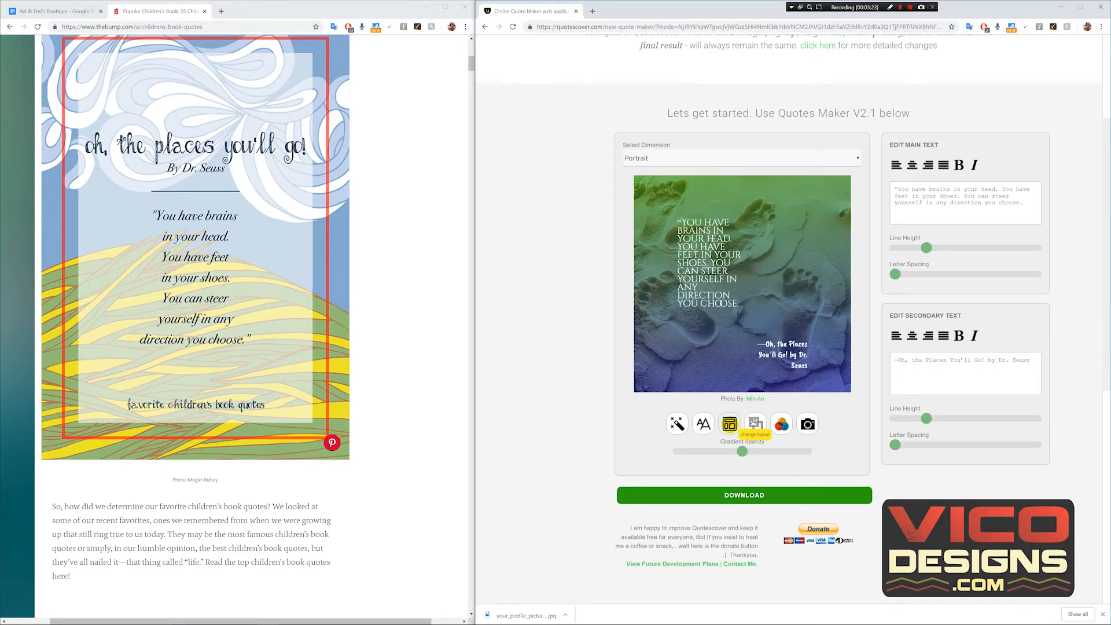
click(755, 424)
click(755, 424)
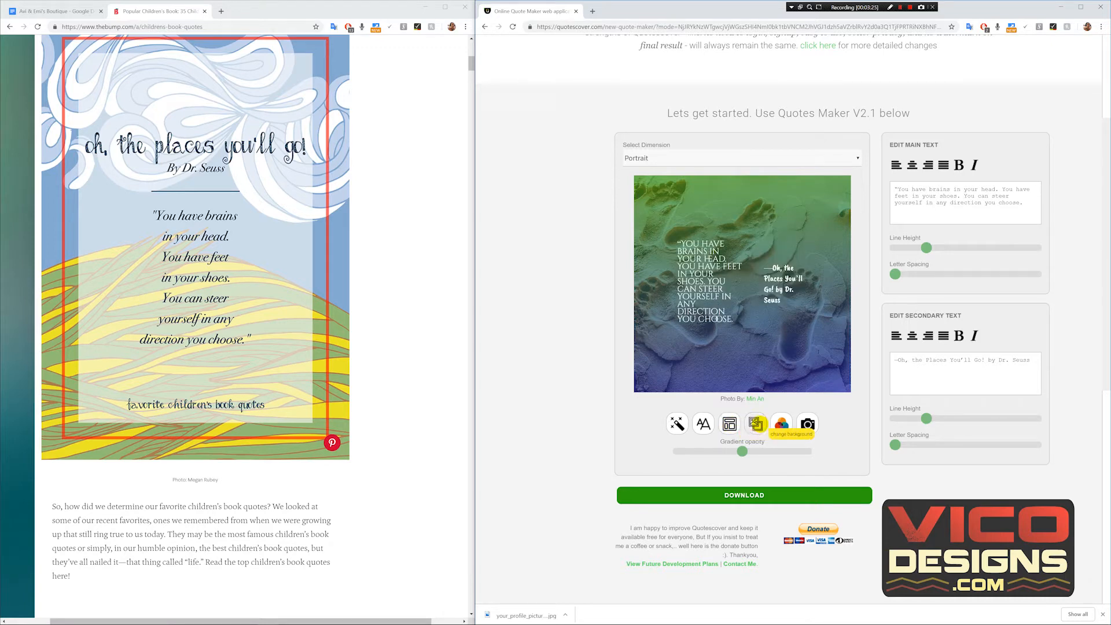
Cycle through the background photos and settle on the brick wall.
click(781, 424)
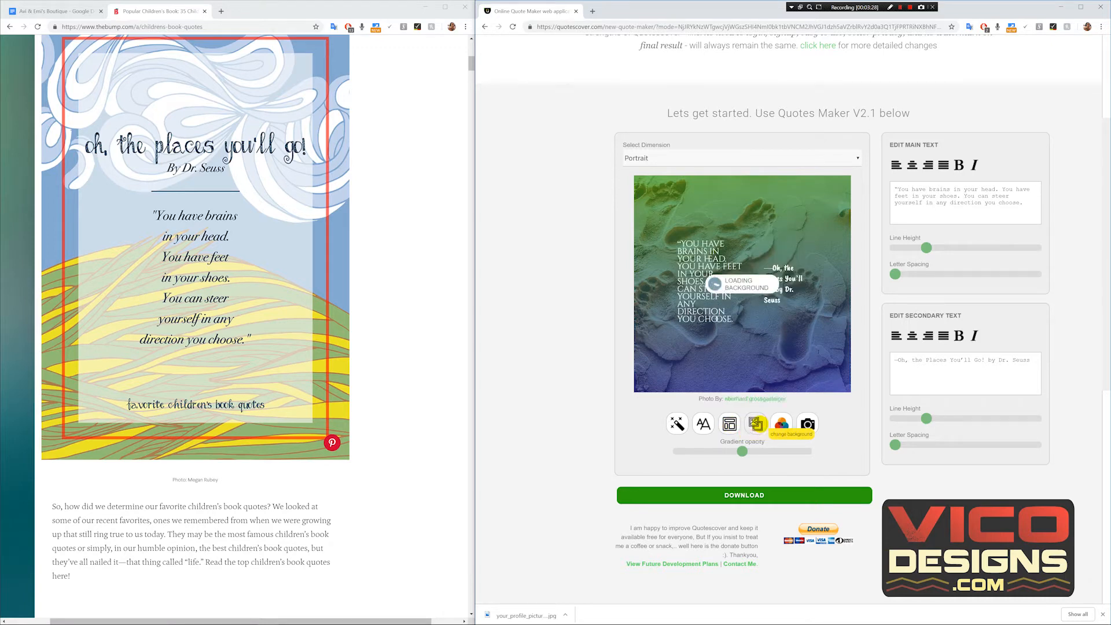
click(782, 425)
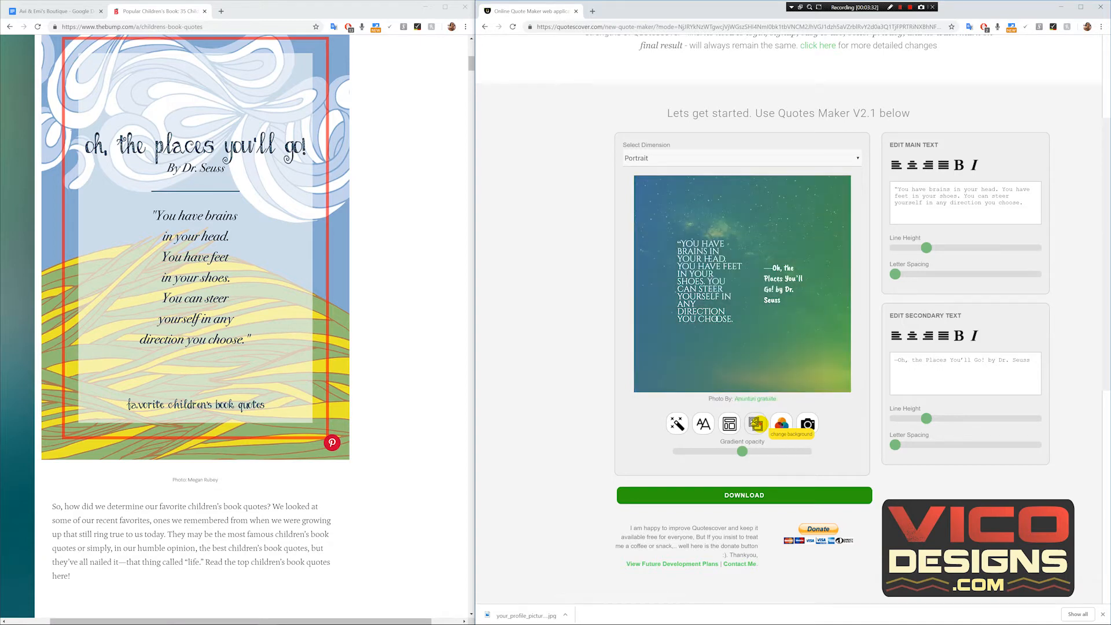
click(781, 424)
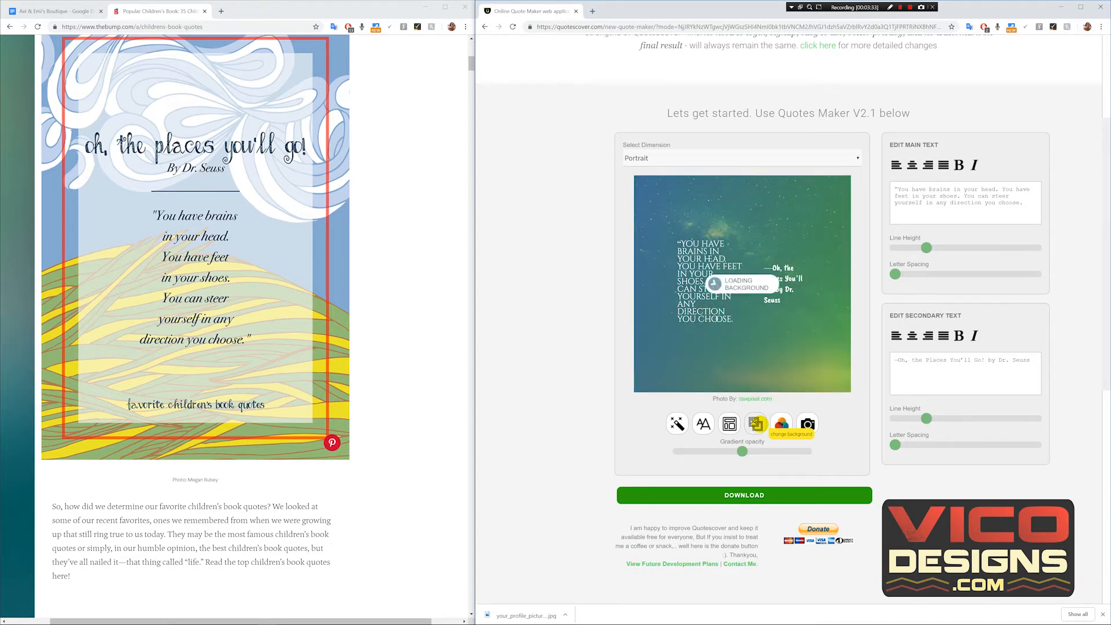
click(781, 424)
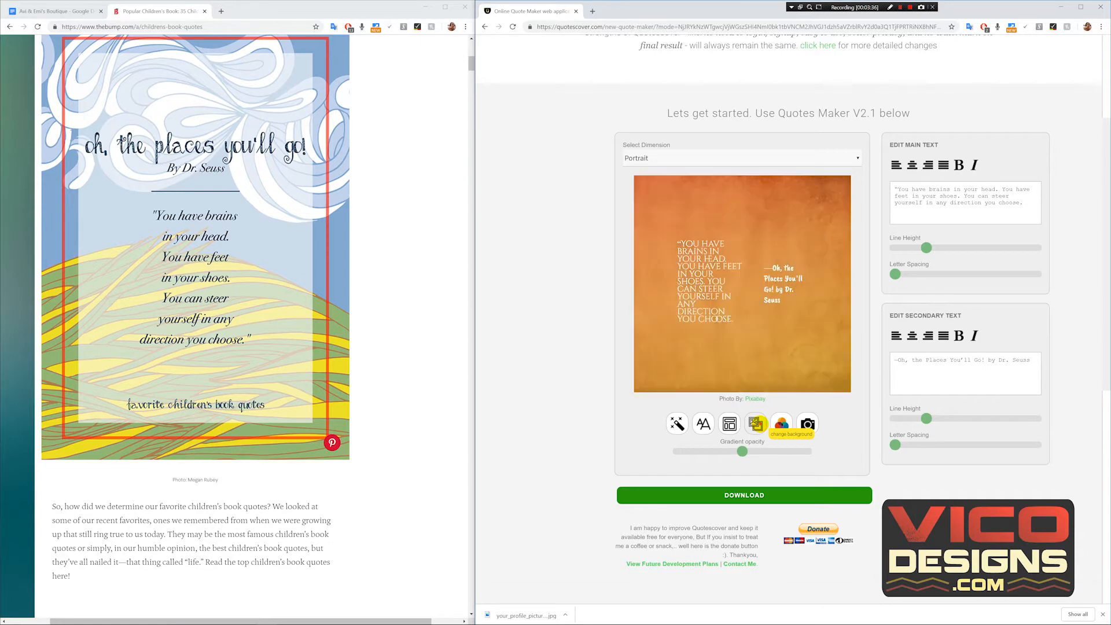
click(782, 424)
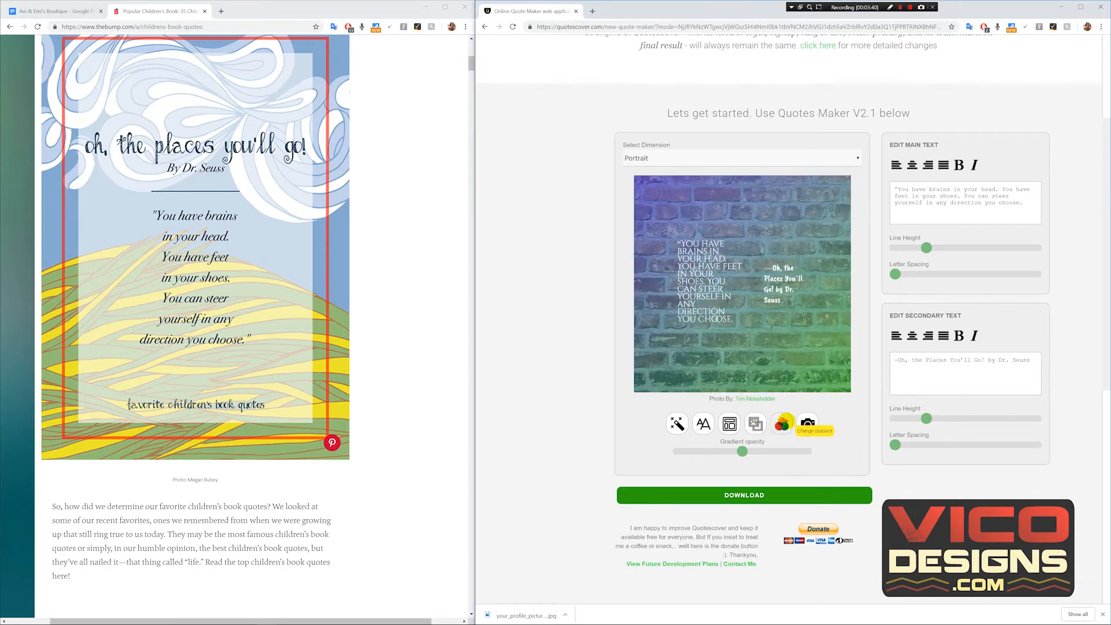
Change the colour gradient to pink fading into blue-violet and lower the gradient opacity to its minimum.
click(785, 421)
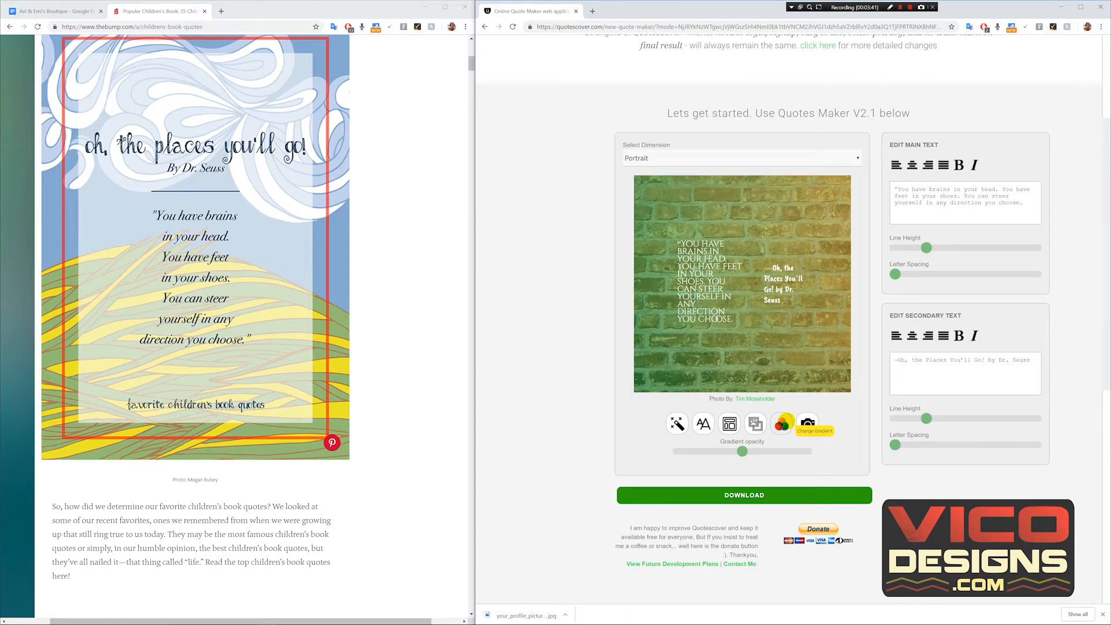
click(786, 421)
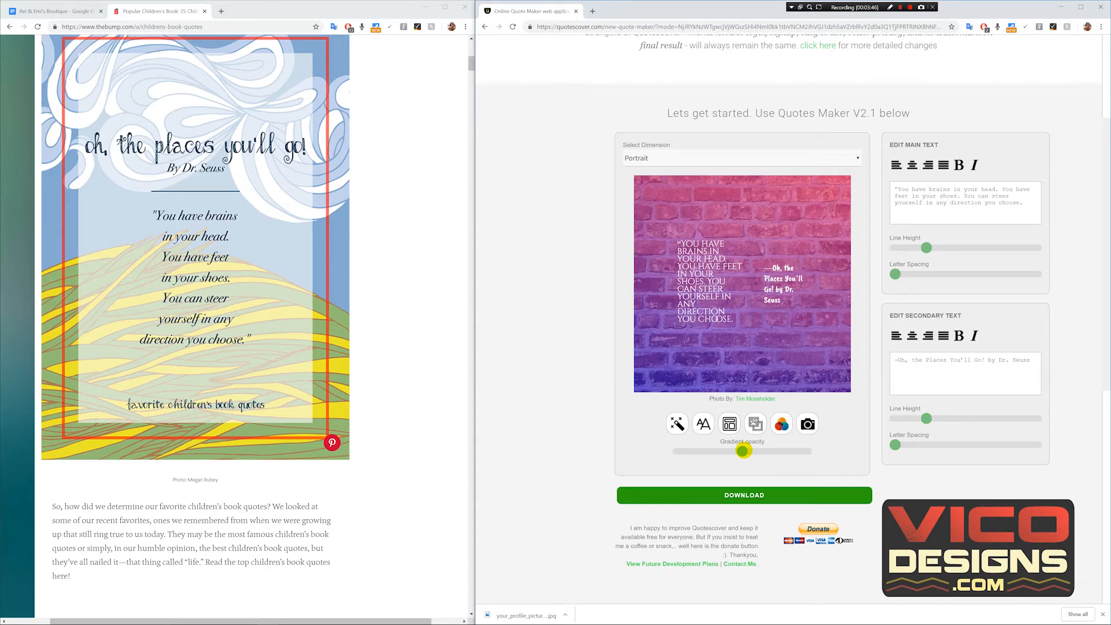
drag(743, 451, 678, 451)
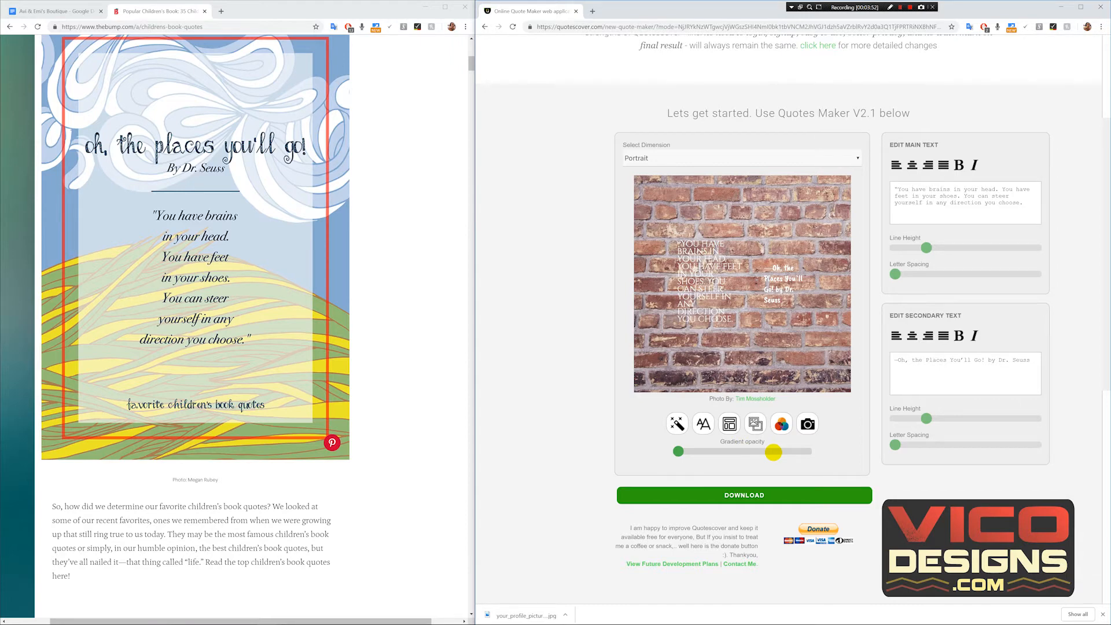
Raise the gradient opacity to about three quarters and cycle the colour gradient to blue-violet fading into green.
click(773, 452)
click(781, 424)
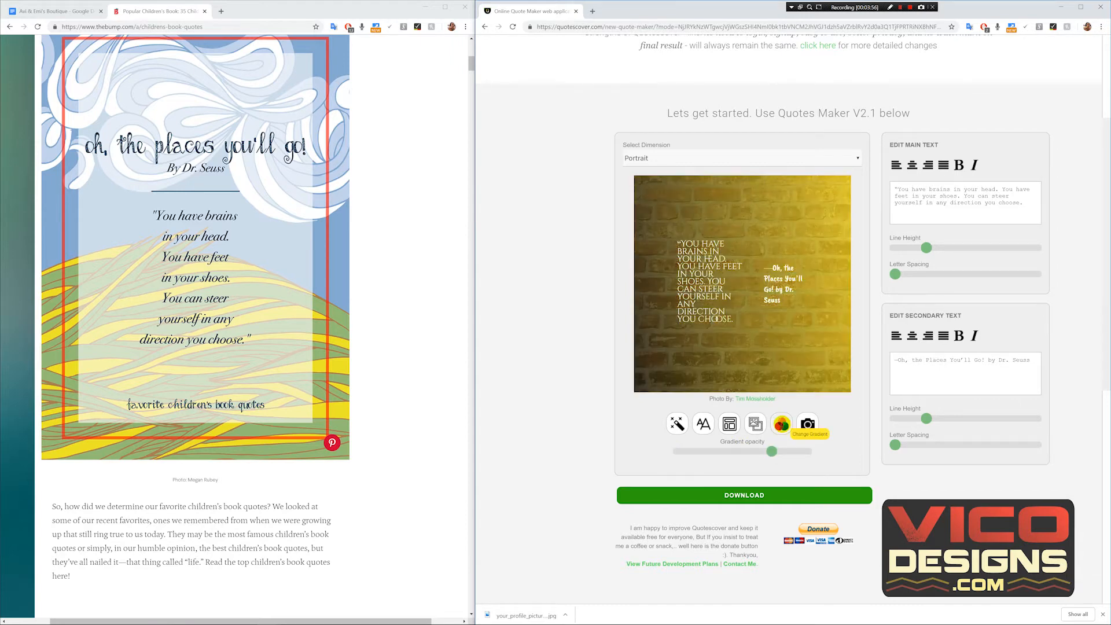
click(781, 424)
click(781, 424)
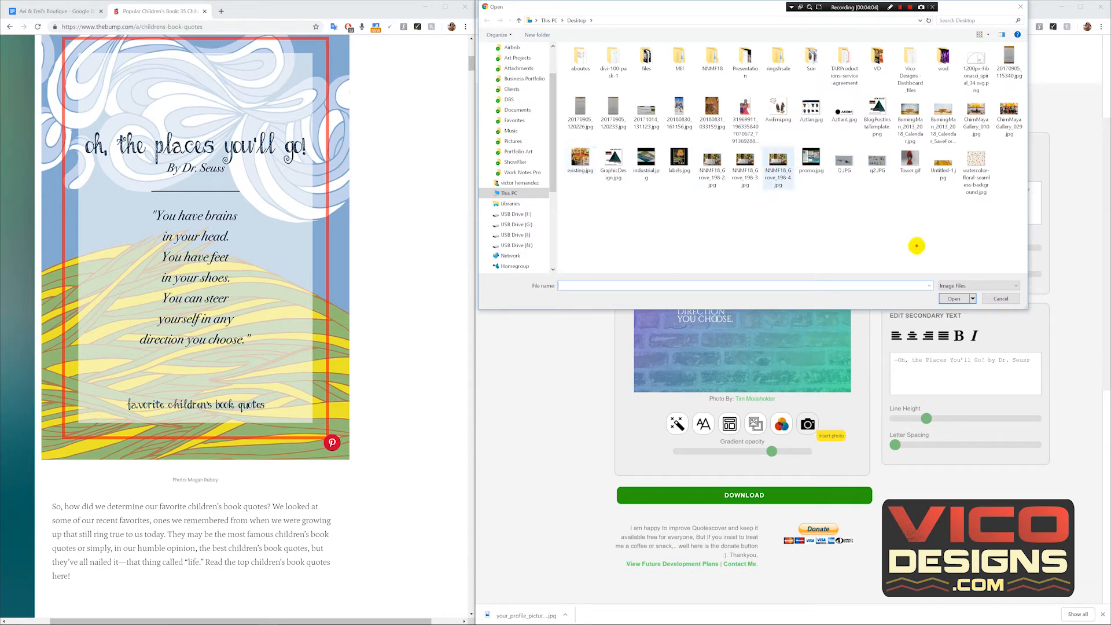
Insert the desktop photo NNMF18_Grove_198-4.jpg as the background and move the quote to the picture's upper-left area.
click(778, 167)
click(952, 300)
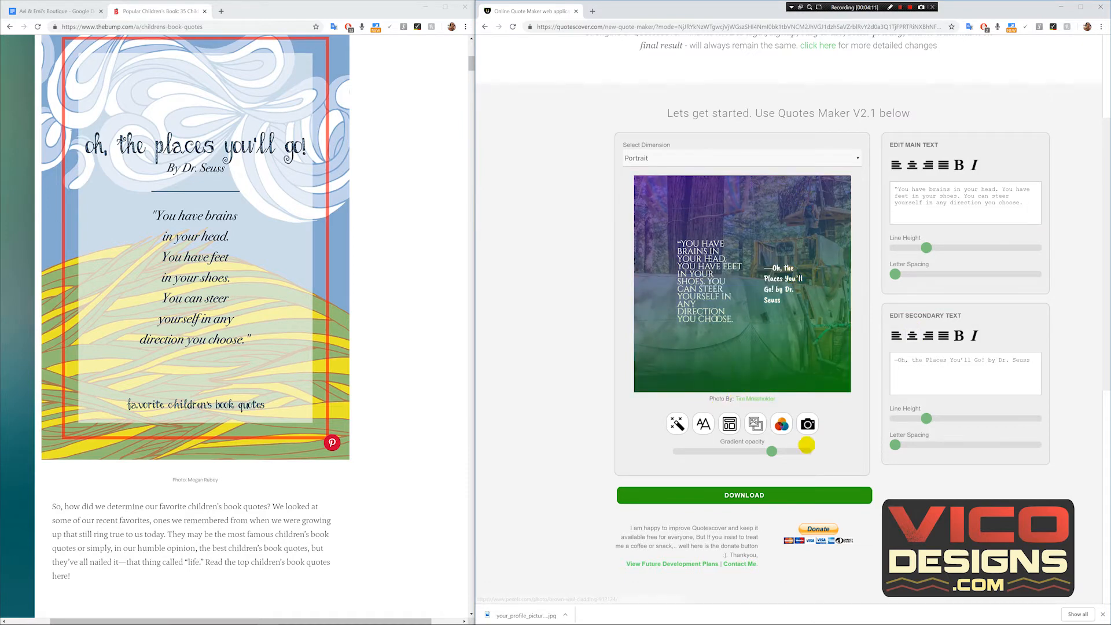
drag(703, 257, 665, 210)
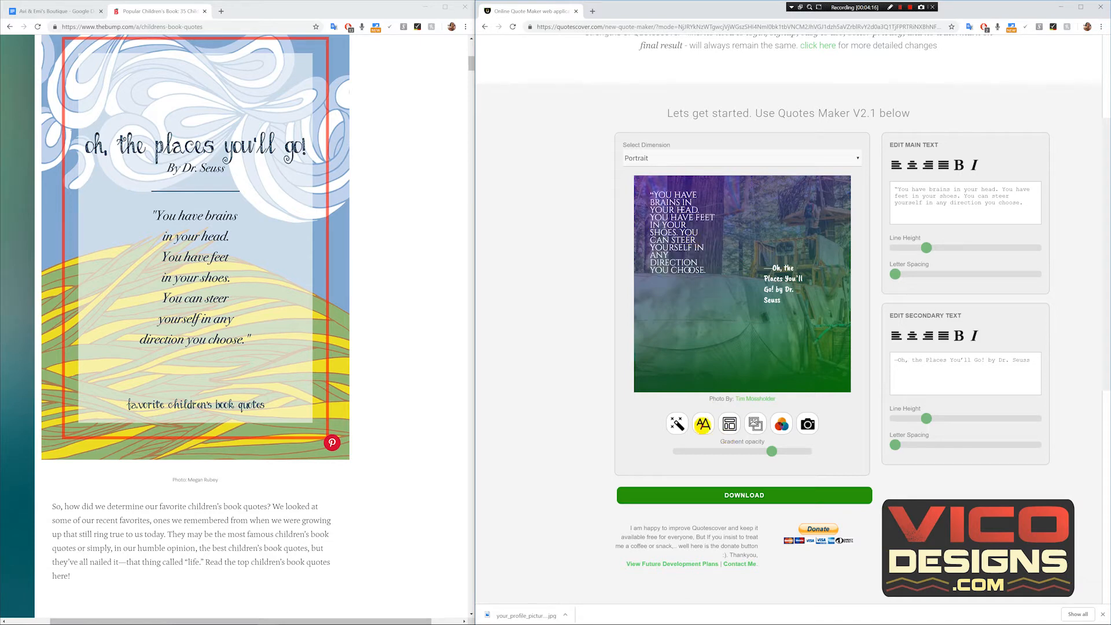
Change the font combination to whimsical handwriting for the quote and sans-serif for the attribution, trying centred before left alignment on the quote.
click(703, 425)
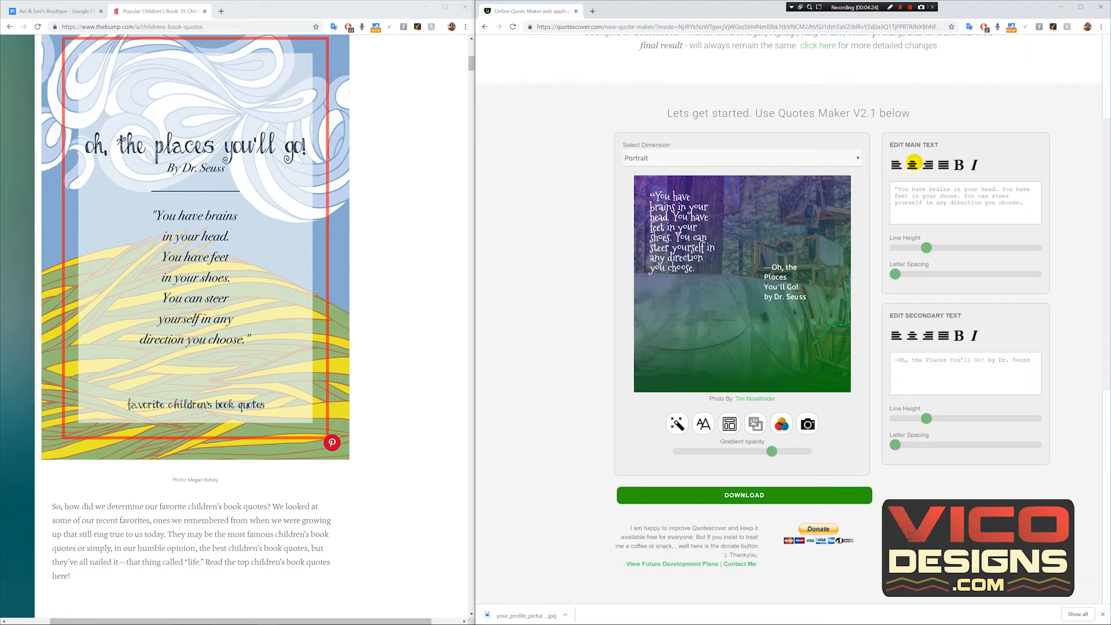
click(913, 164)
click(896, 164)
Increase the quote's line height to about three quarters and its letter spacing to about 40% of the range.
drag(925, 249, 963, 249)
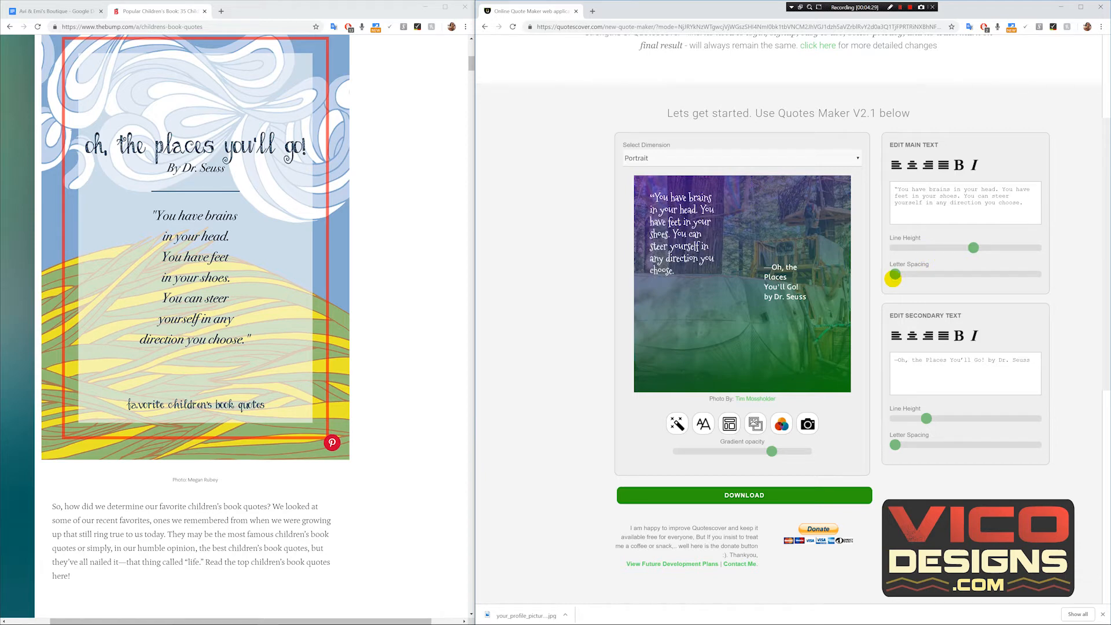
drag(895, 275, 929, 275)
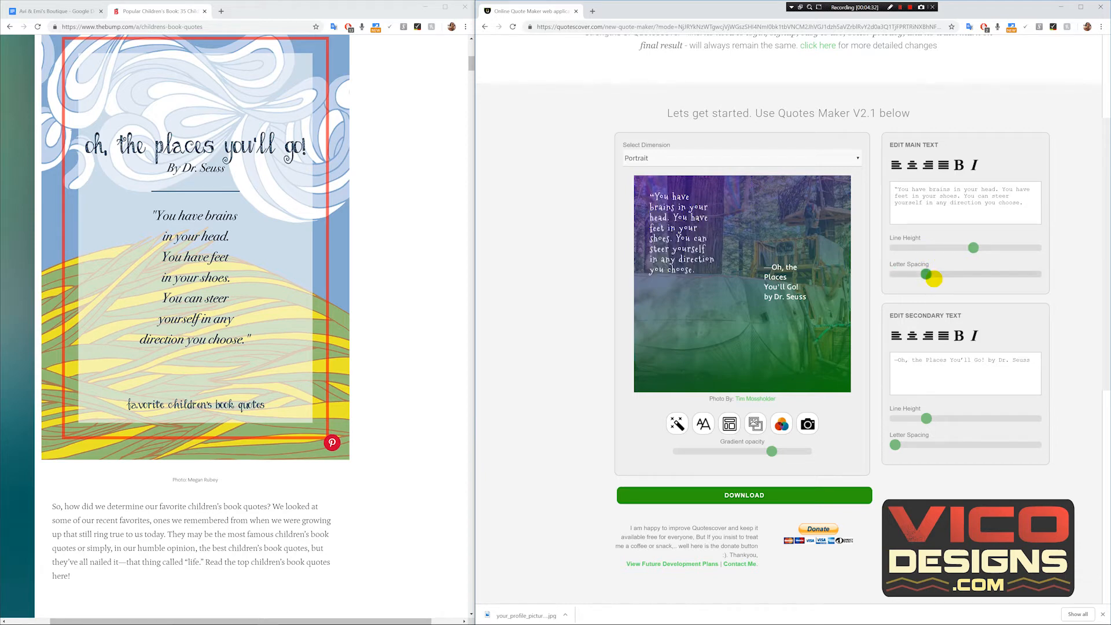
drag(926, 277, 948, 278)
drag(976, 241, 1001, 248)
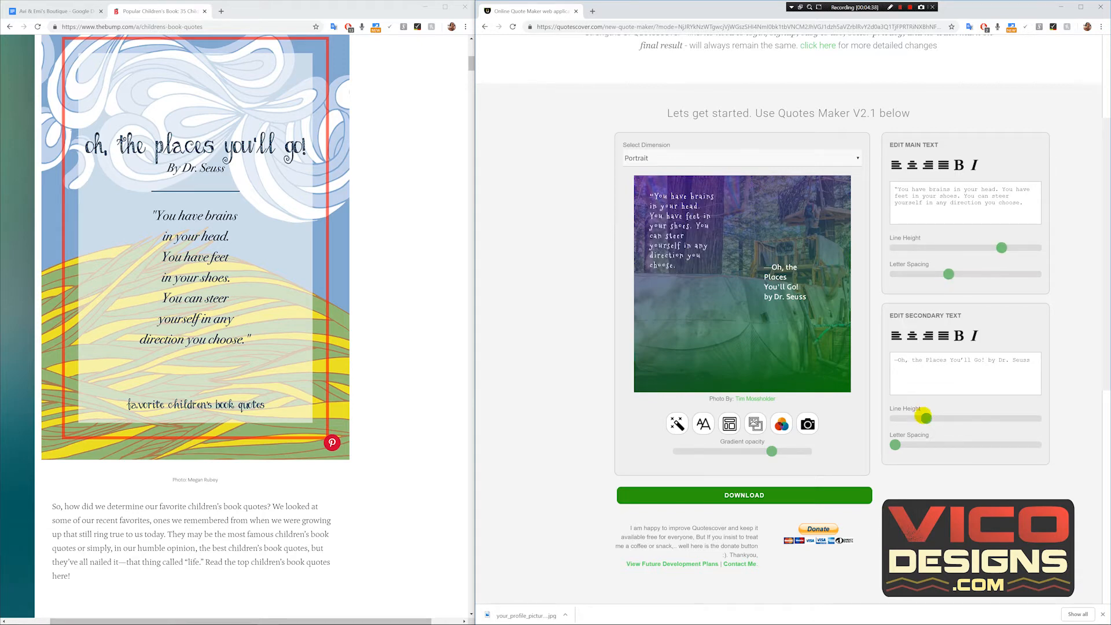
Reduce the attribution's line height slightly and increase its letter spacing to about 40% of the range.
drag(923, 419, 920, 426)
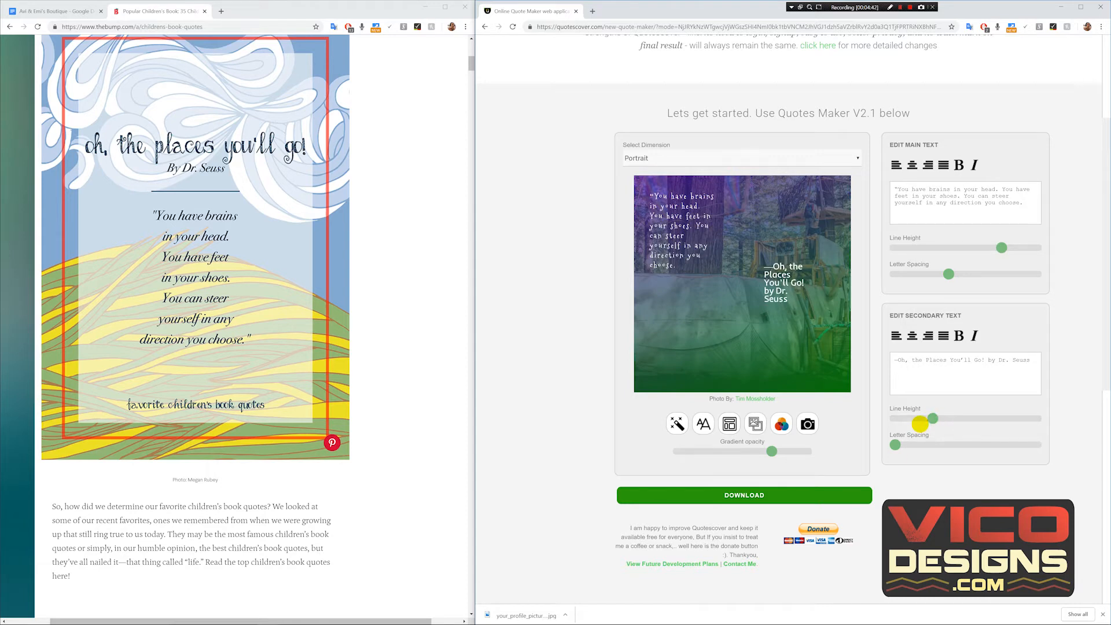
click(921, 425)
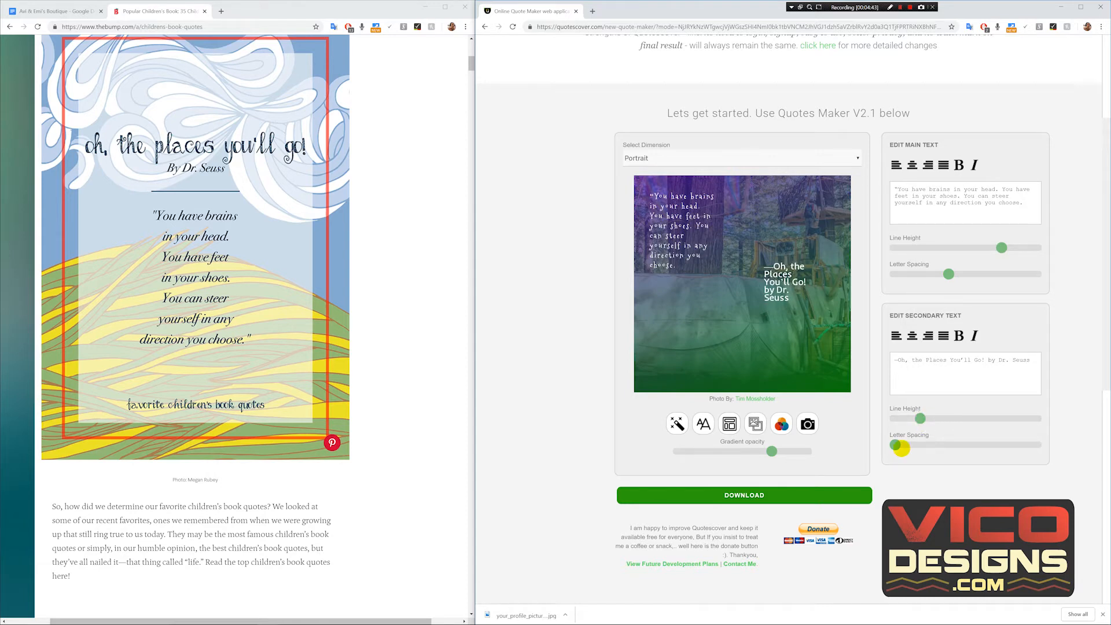
drag(898, 446, 952, 445)
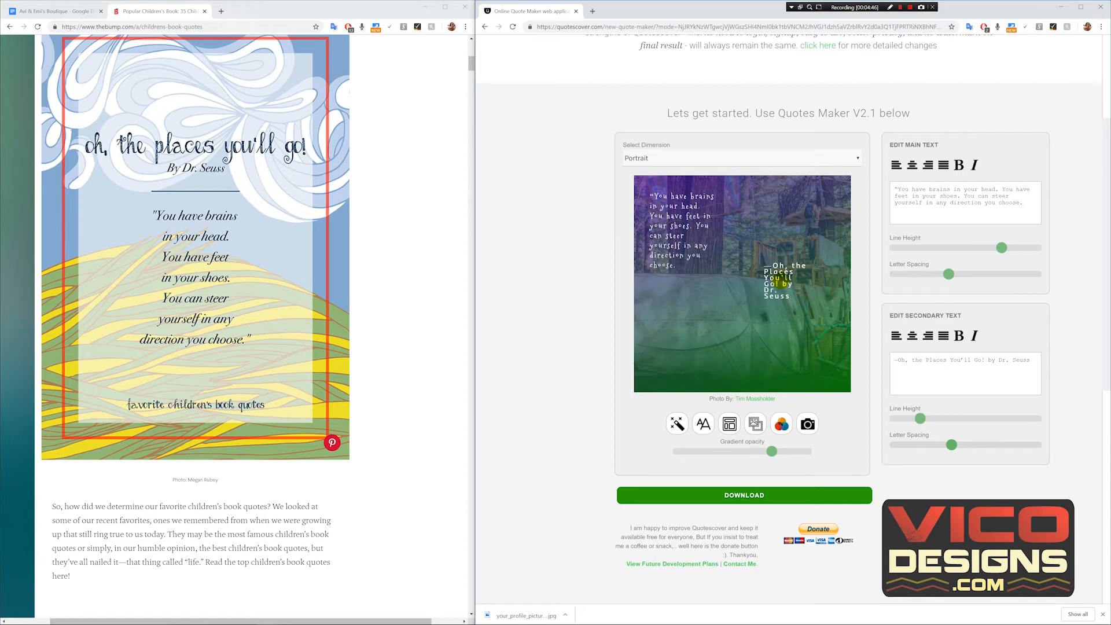
Place the attribution right-aligned in the picture's lower-right area and cycle the fonts to thin, rounded lettering for the quote.
drag(780, 283, 796, 350)
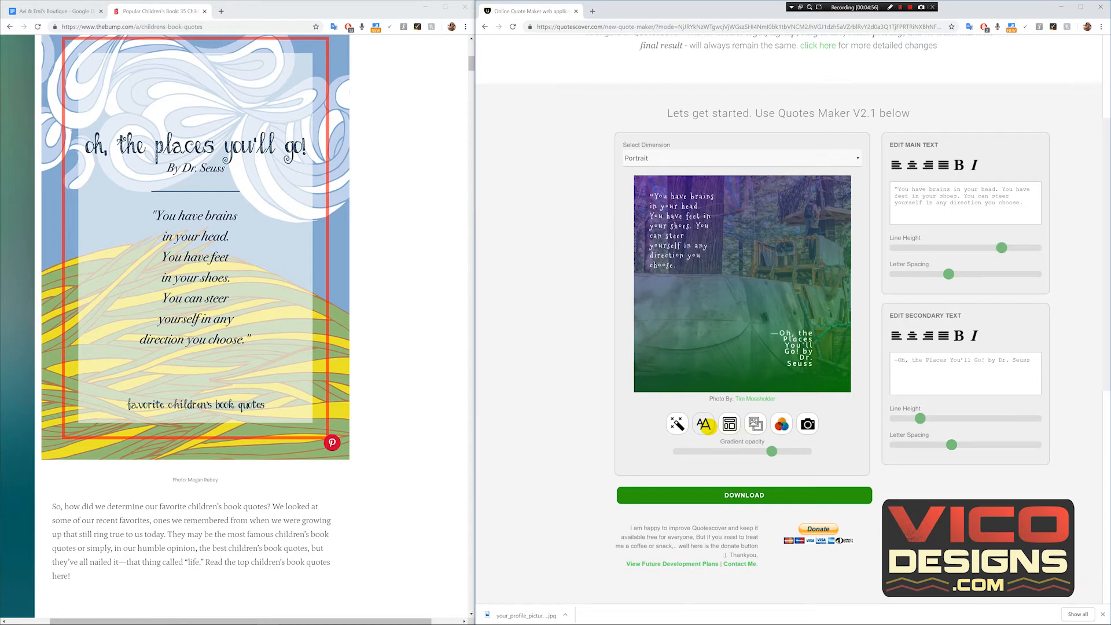
click(707, 427)
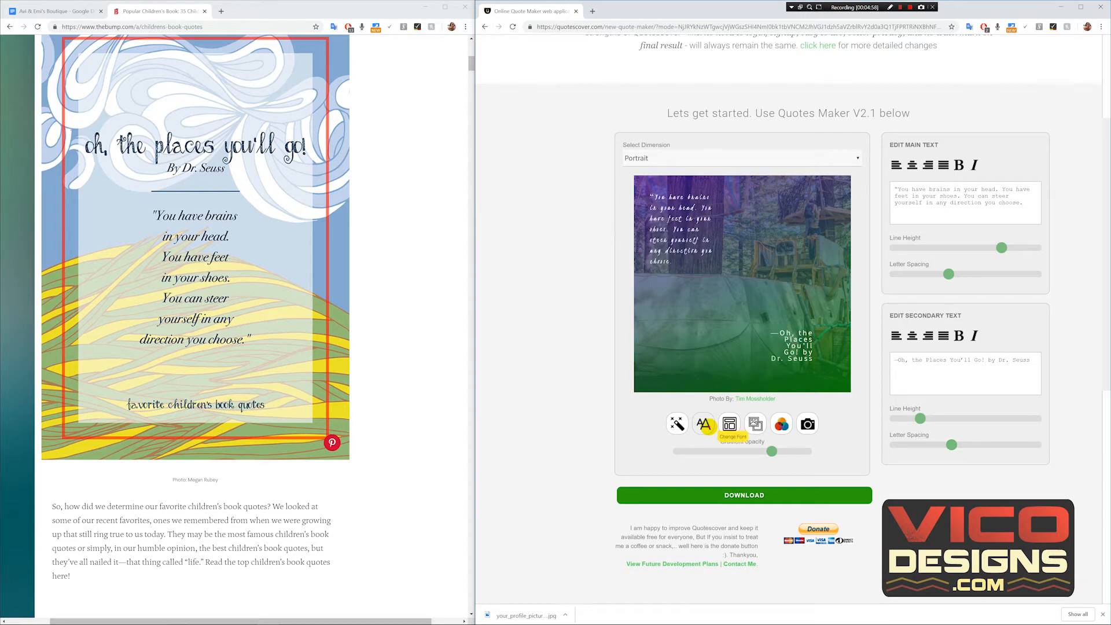
click(707, 426)
click(707, 426)
click(707, 427)
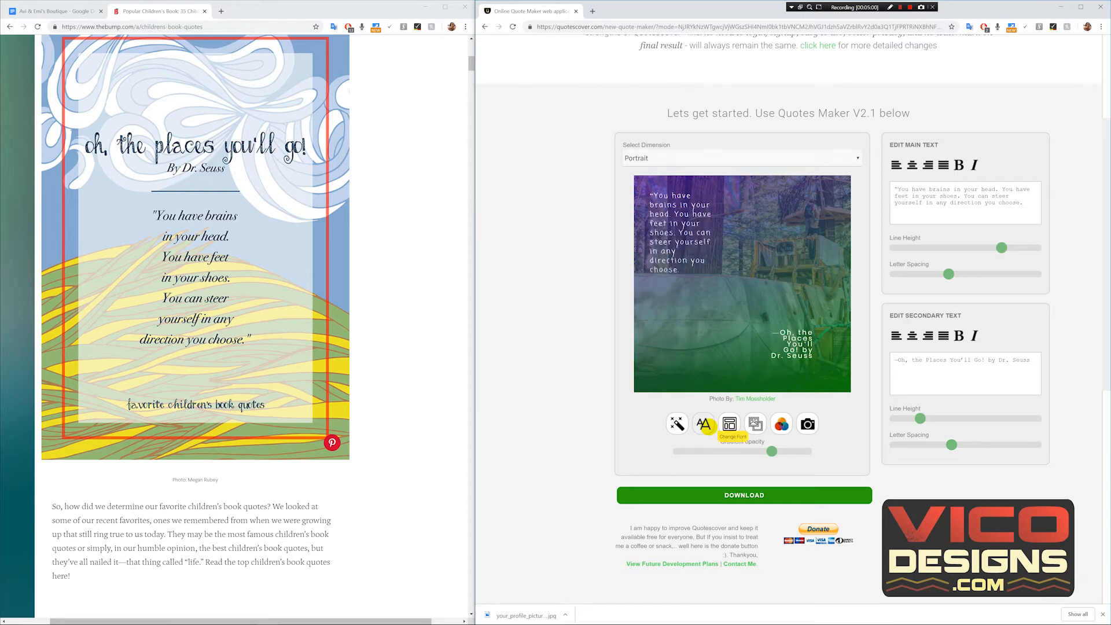
Centre-align the quote in the picture's upper middle and cycle the fonts to a heavy decorative face for it.
drag(671, 259, 707, 274)
click(912, 165)
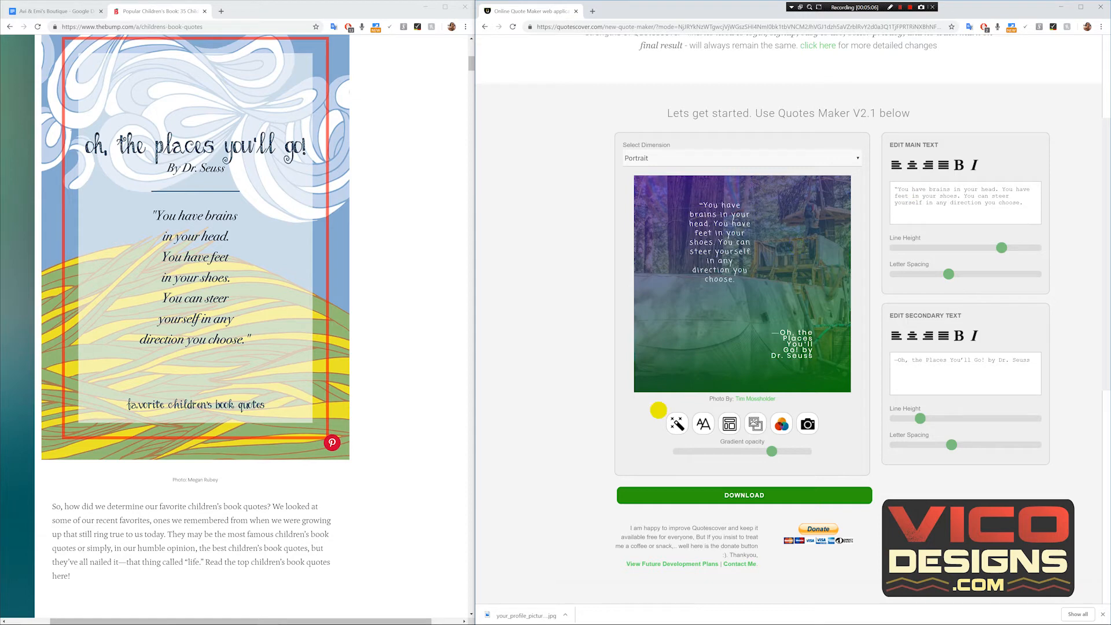
click(702, 423)
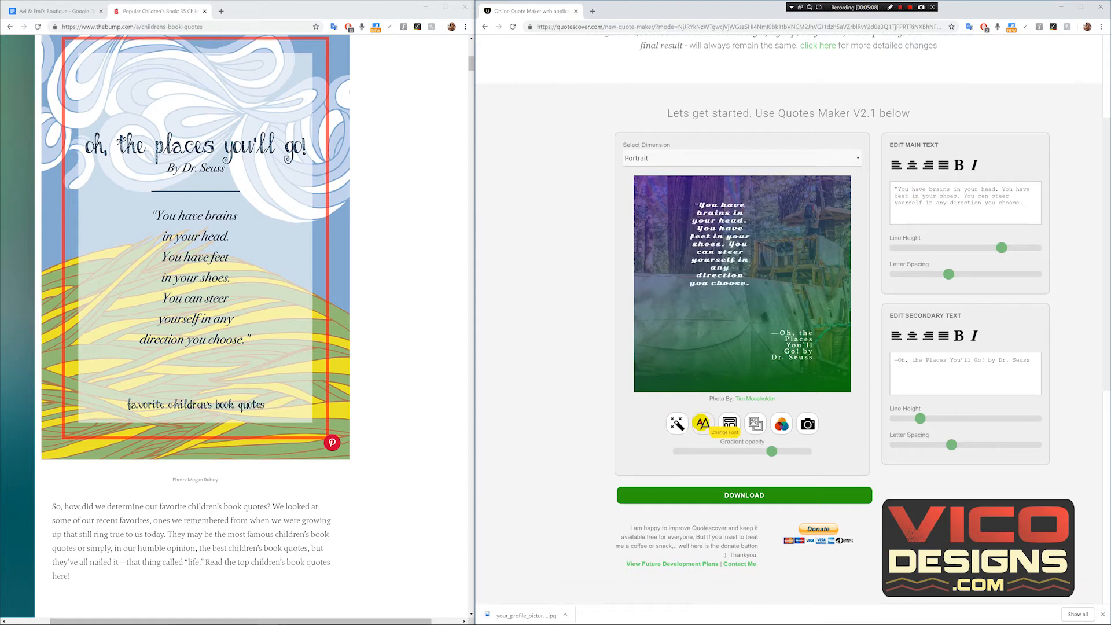
click(702, 423)
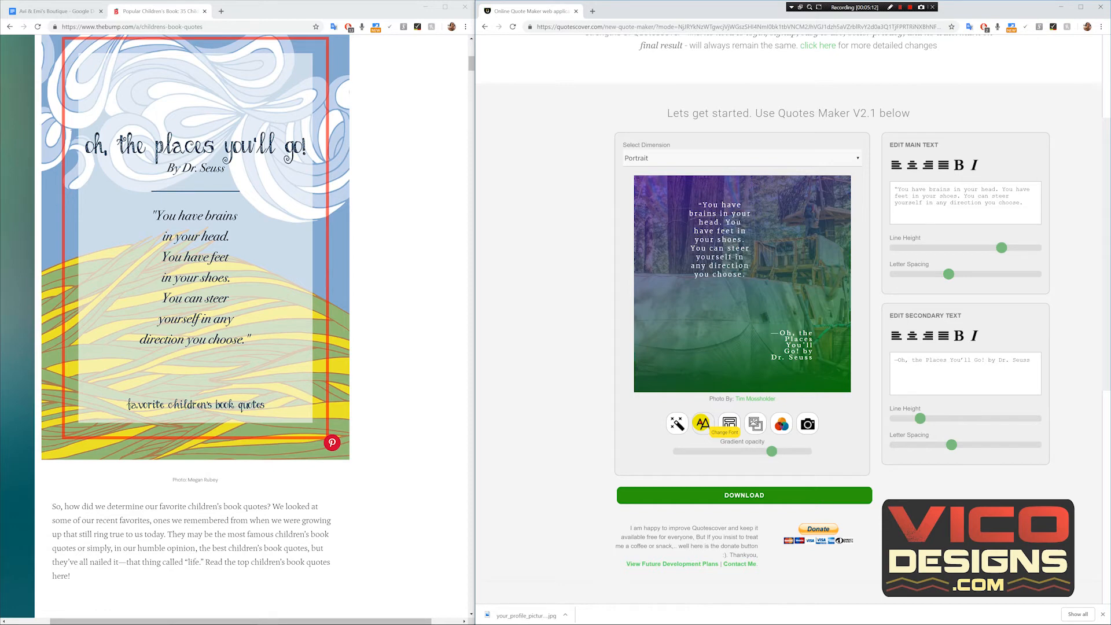
click(702, 423)
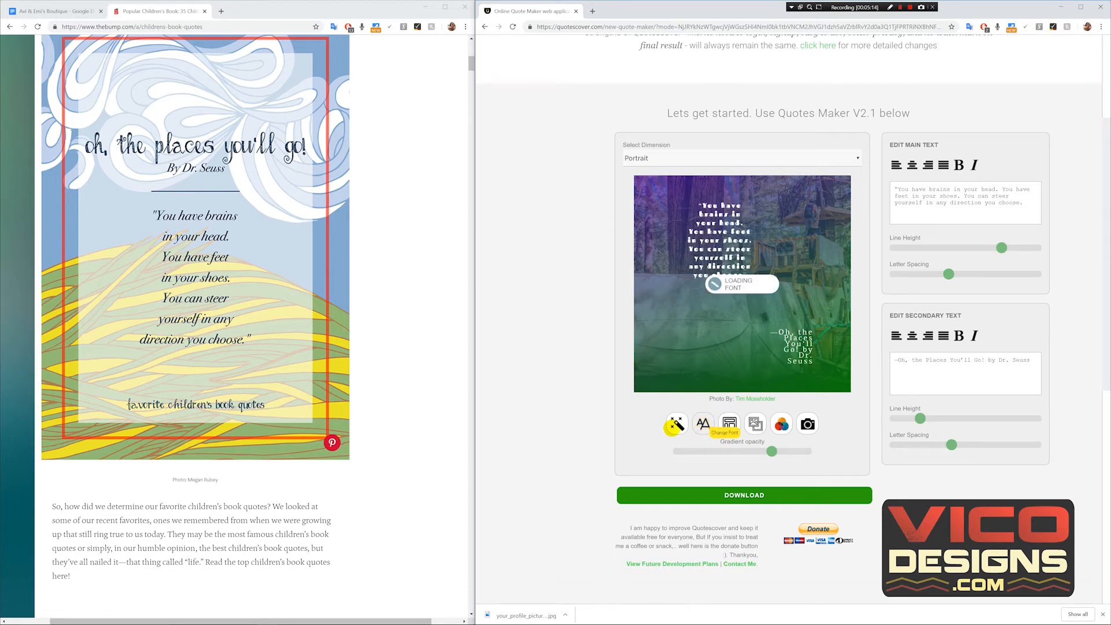
Shuffle the whole design repeatedly until it has a reddish-brown mountain background with the attribution right-aligned in the lower right.
click(675, 425)
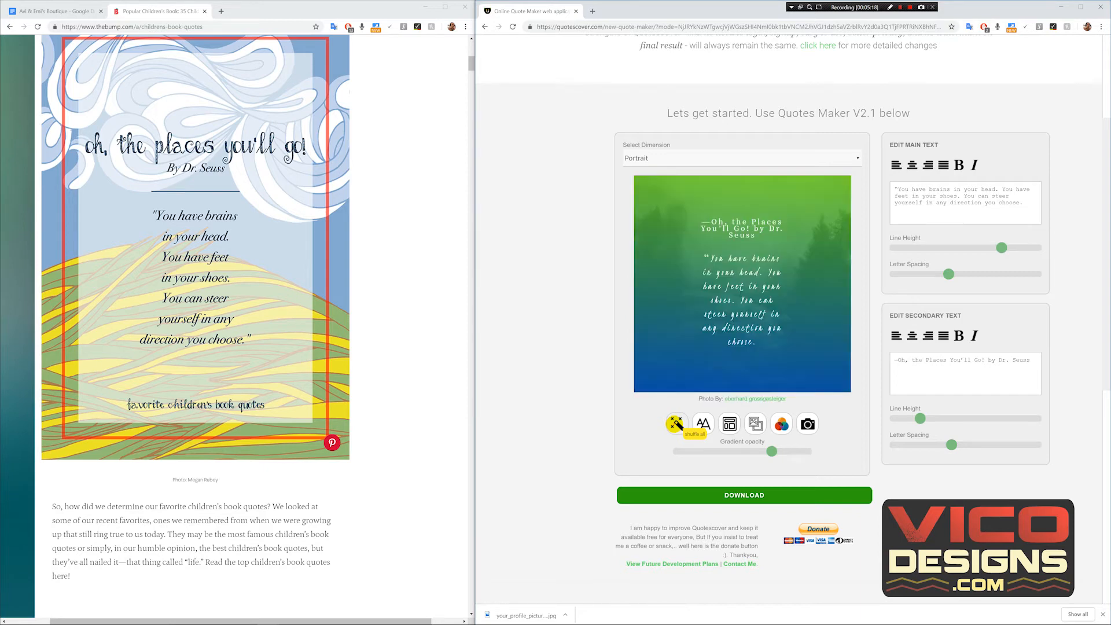
click(676, 424)
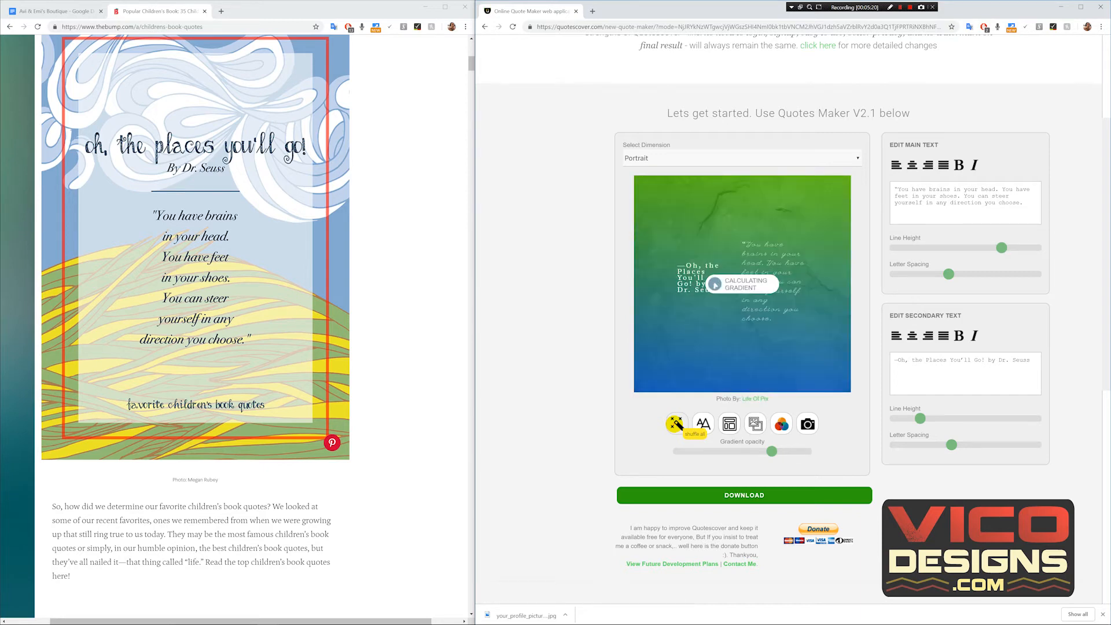
click(676, 425)
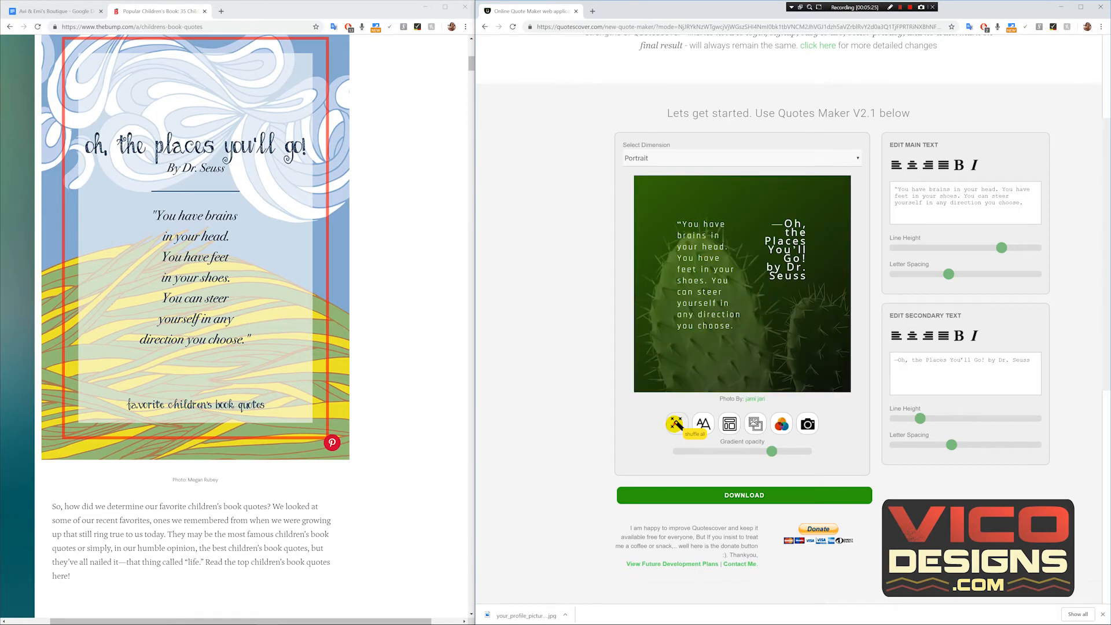
click(676, 424)
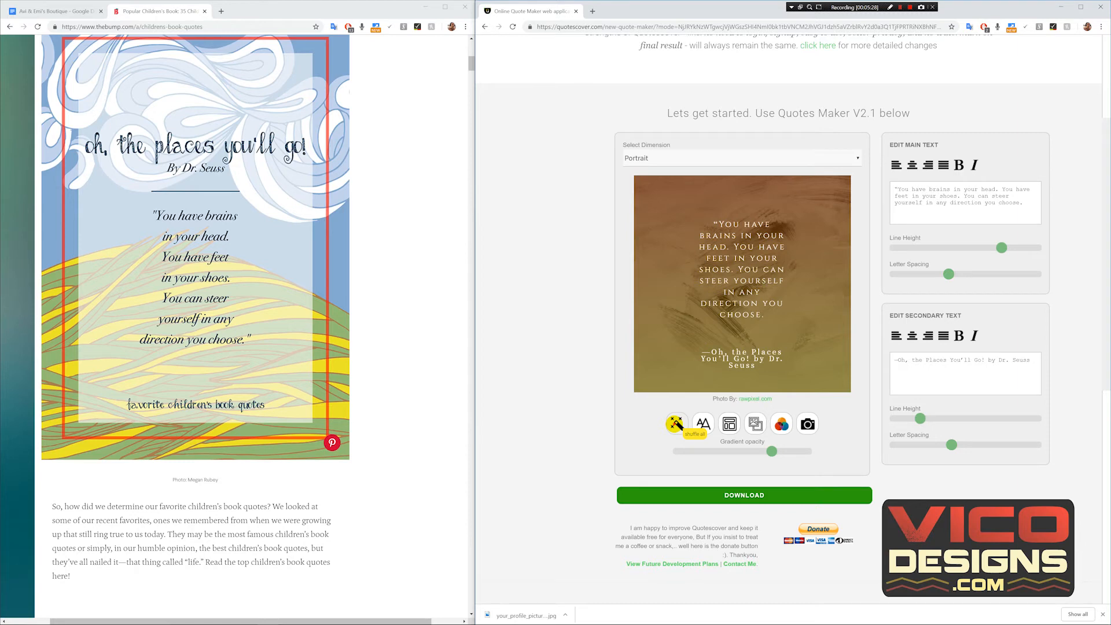
click(676, 424)
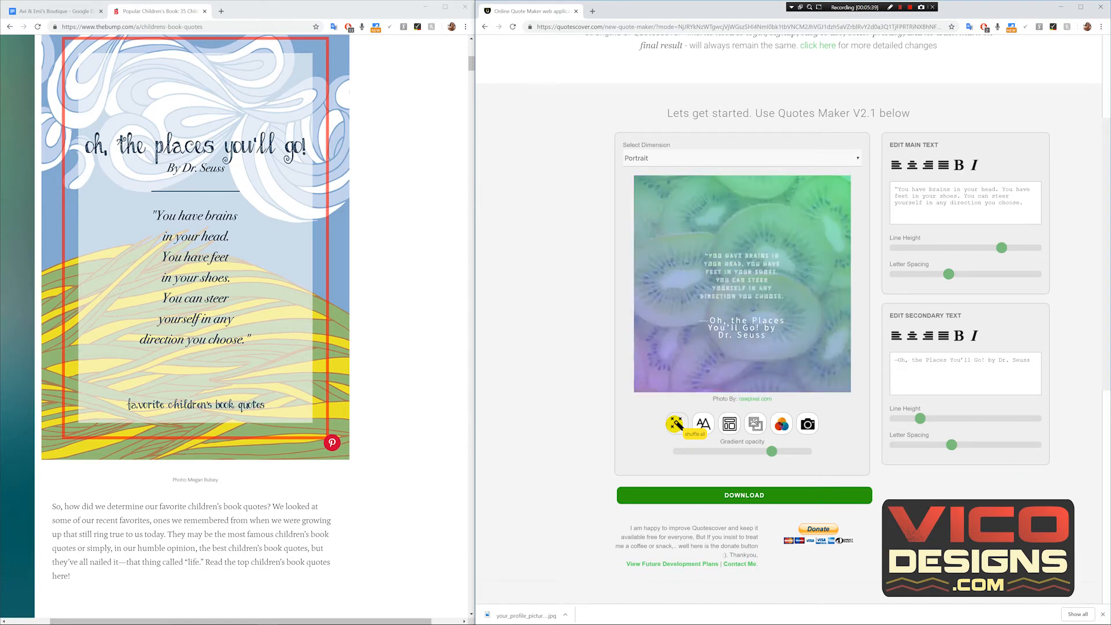
click(676, 424)
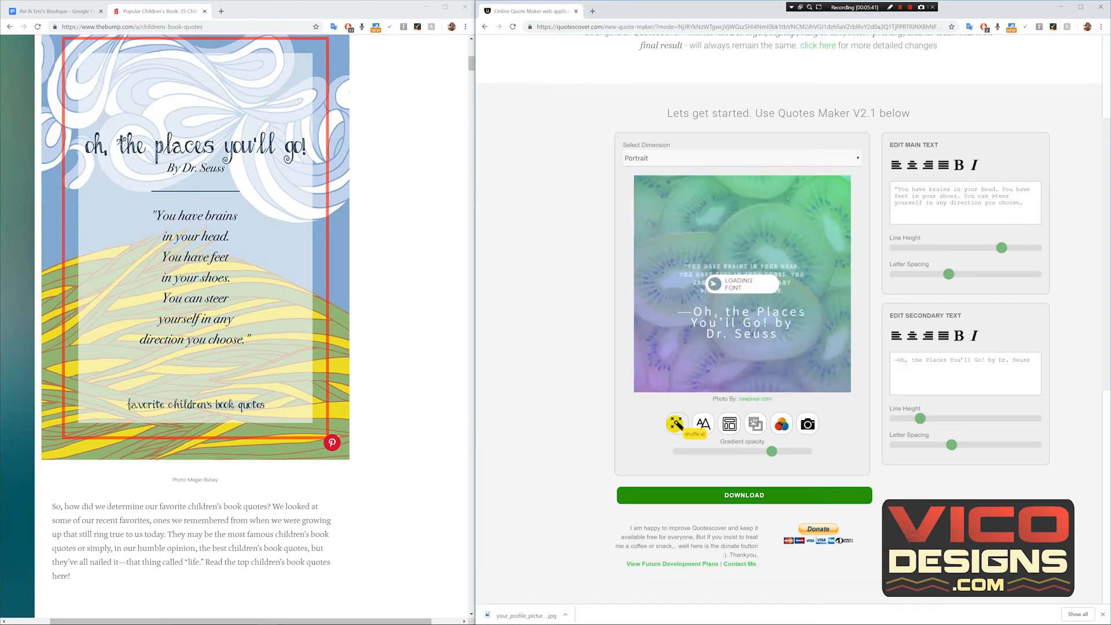
click(676, 424)
click(676, 425)
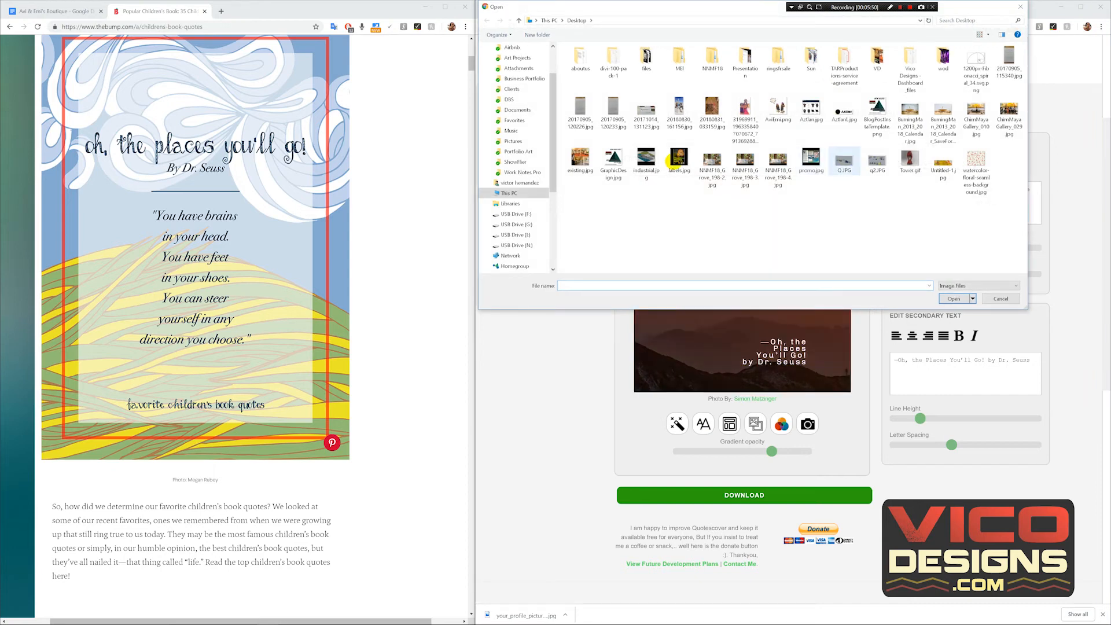
Replace the background with the desktop photo NNMF18_Grove_198-3.jpg and cycle the colour gradient to black fading into yellow.
click(742, 161)
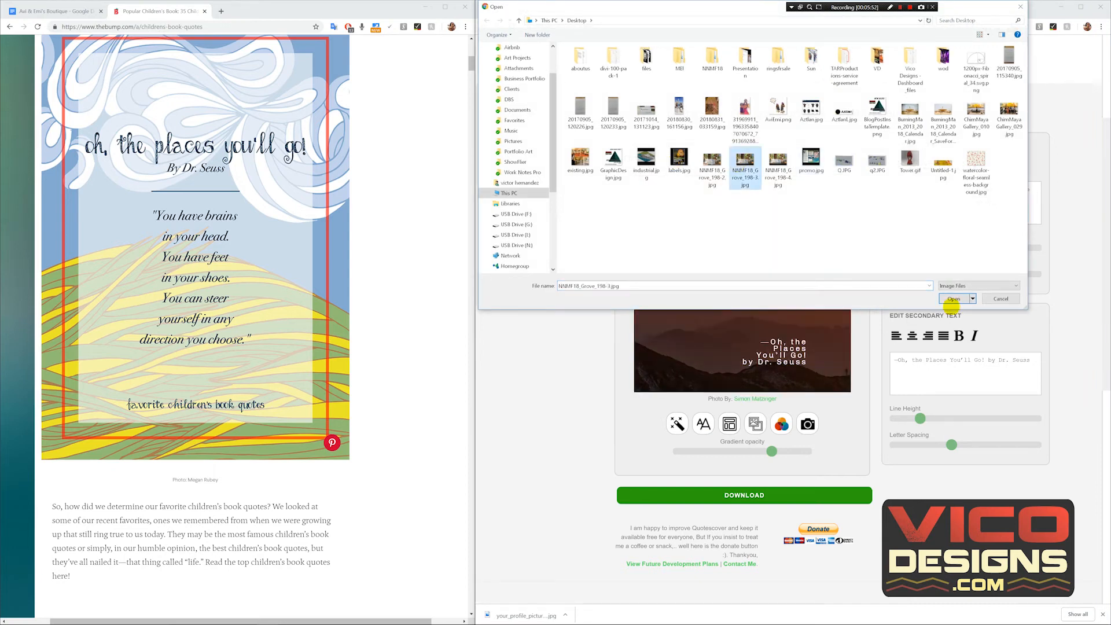
click(953, 298)
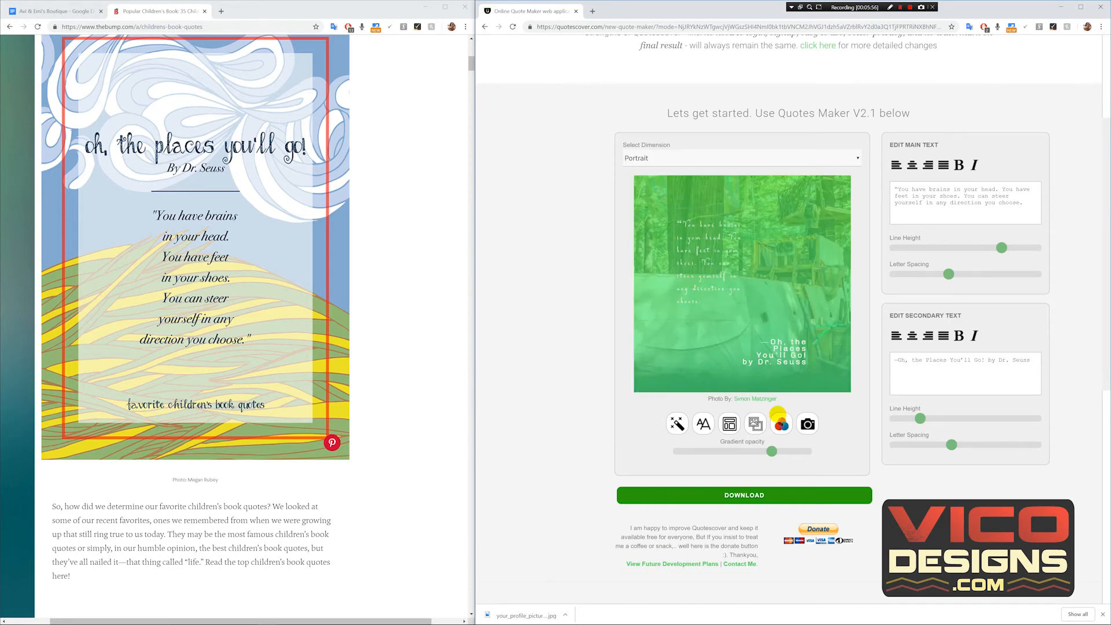
click(781, 426)
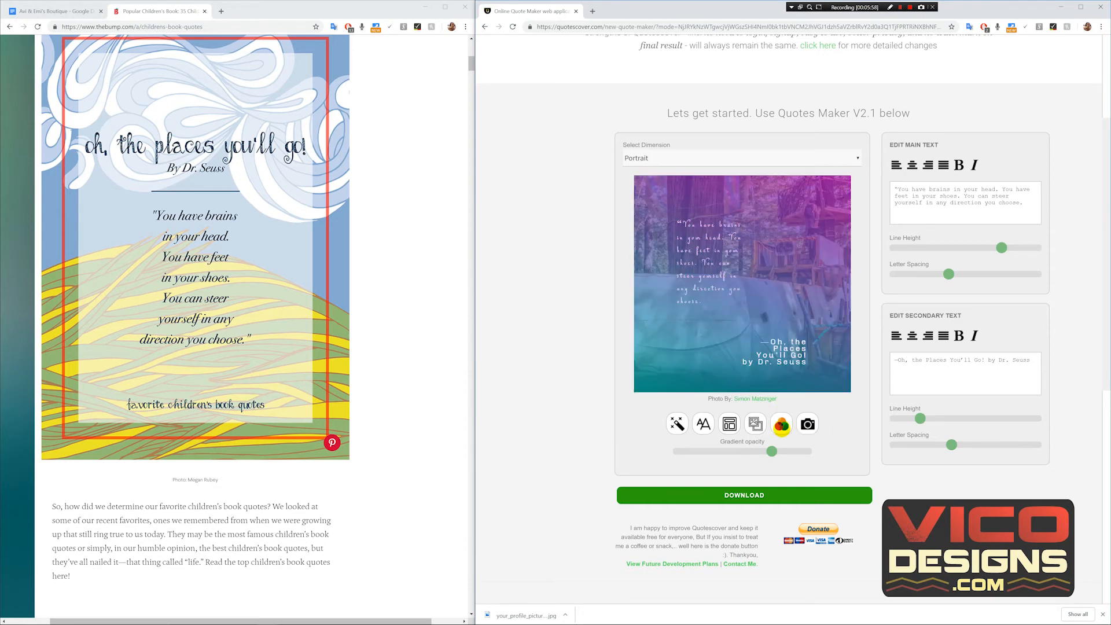
click(781, 425)
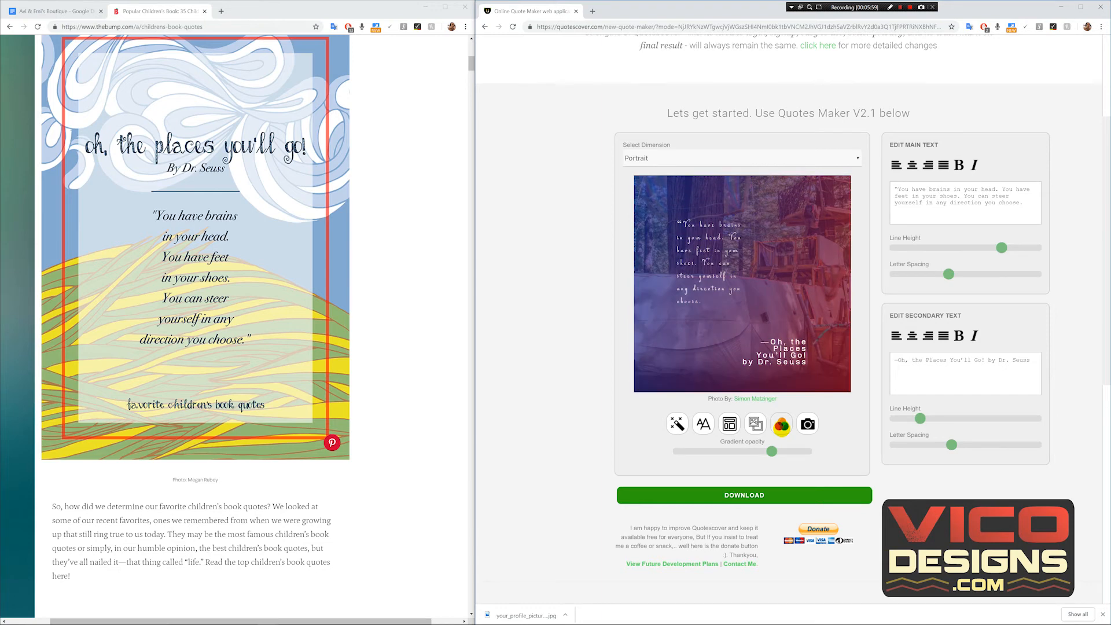
click(781, 425)
click(781, 425)
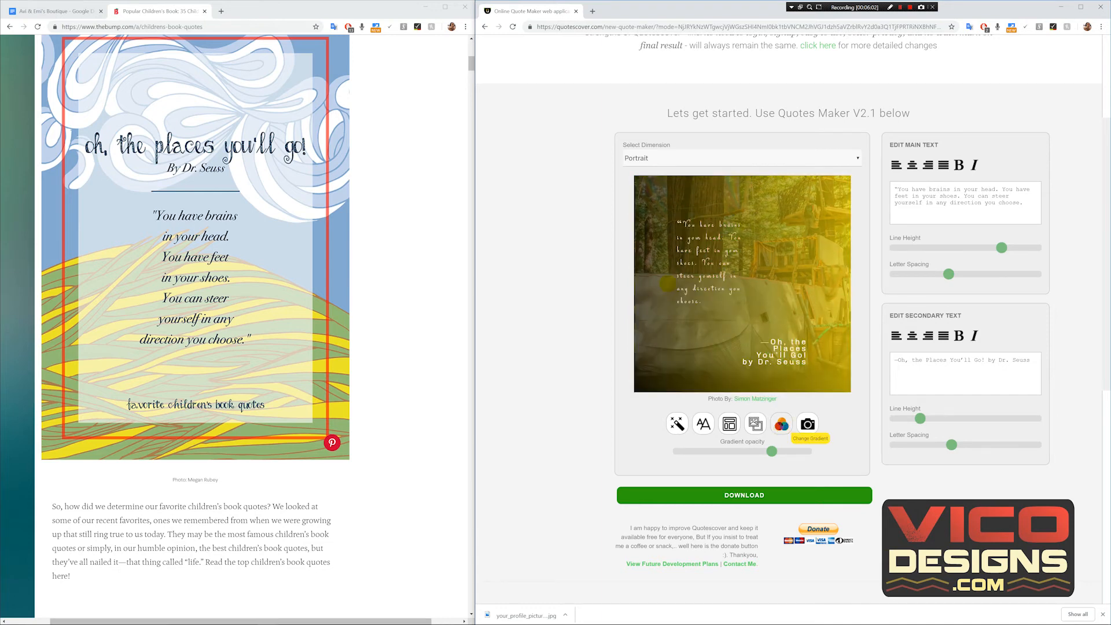
Move the quote further up and left, the attribution slightly up and right, and raise the gradient opacity to about 85%.
drag(687, 272, 669, 257)
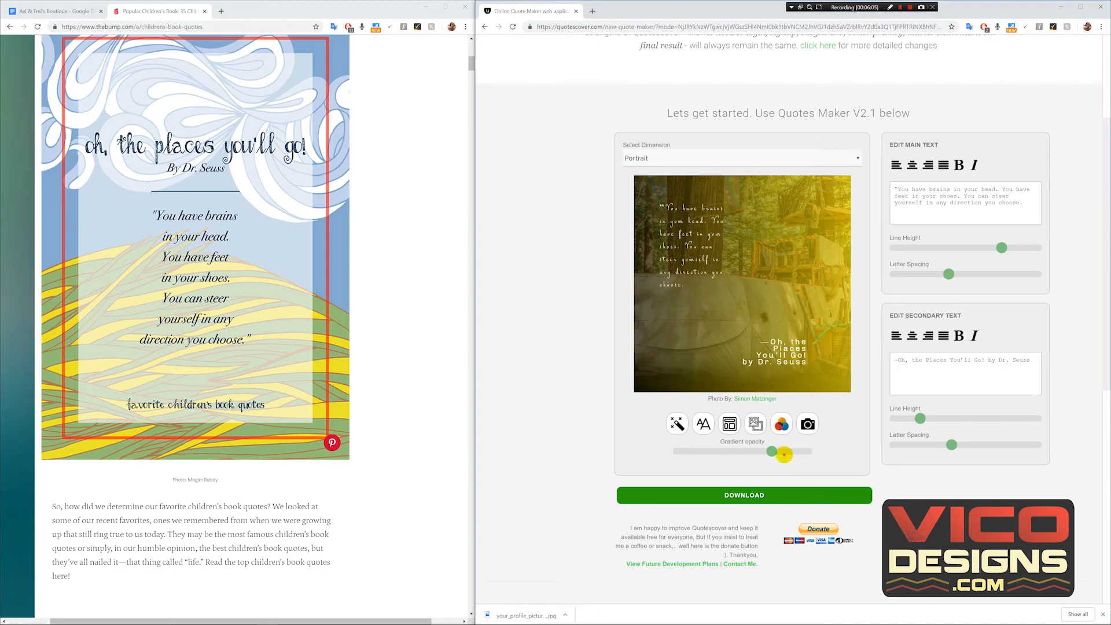
drag(784, 454, 791, 451)
drag(728, 355, 768, 344)
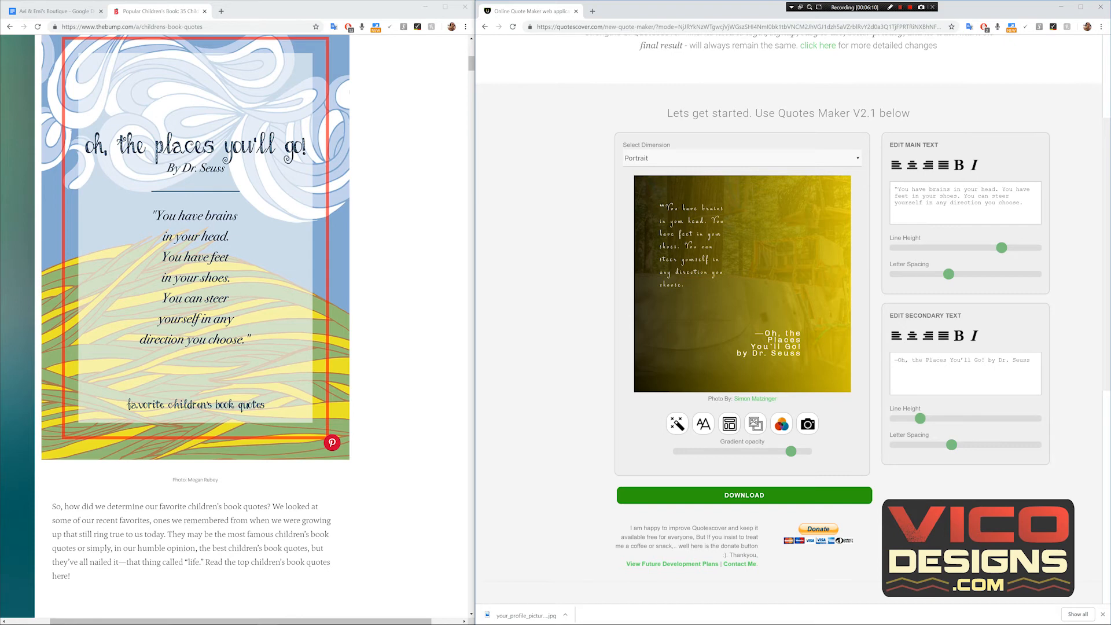
drag(806, 393, 824, 389)
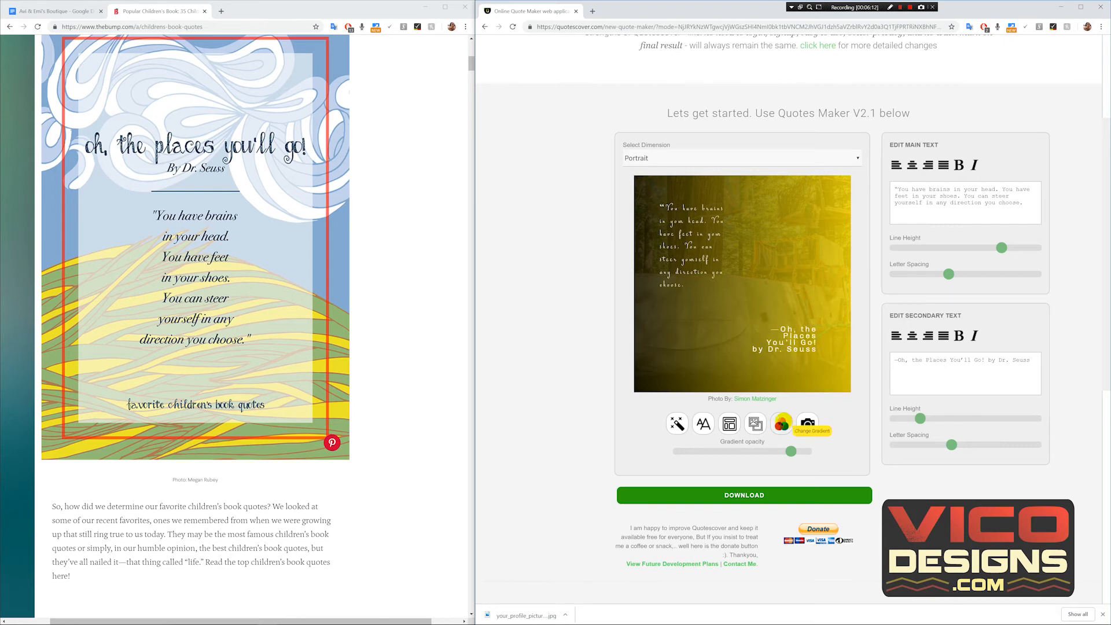
Cycle the colour gradient to dark blue fading into dark green.
click(781, 423)
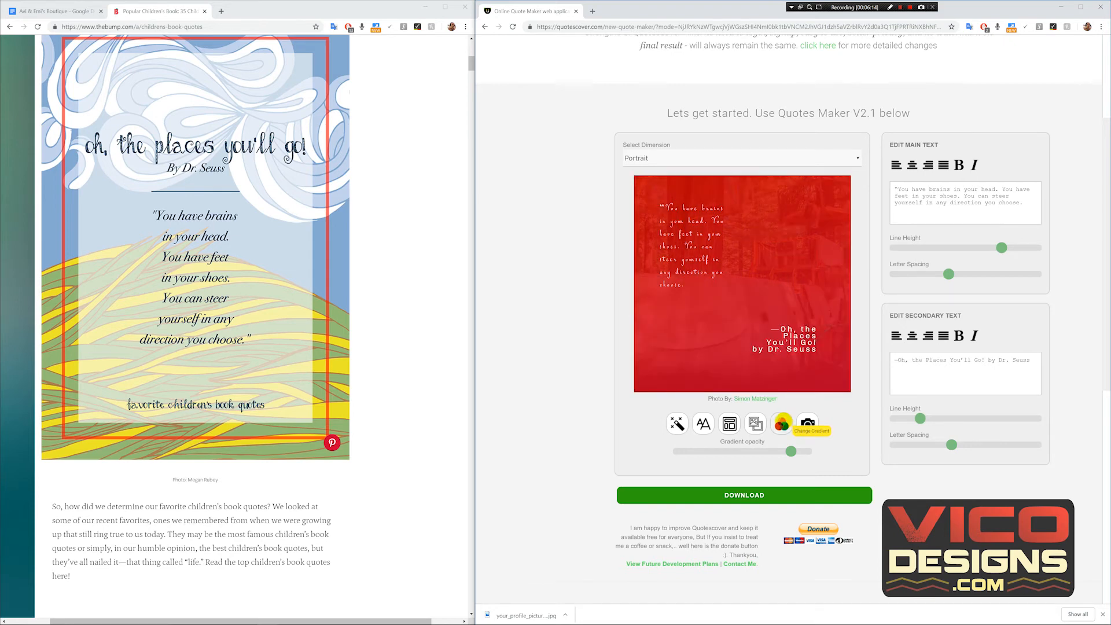
click(781, 424)
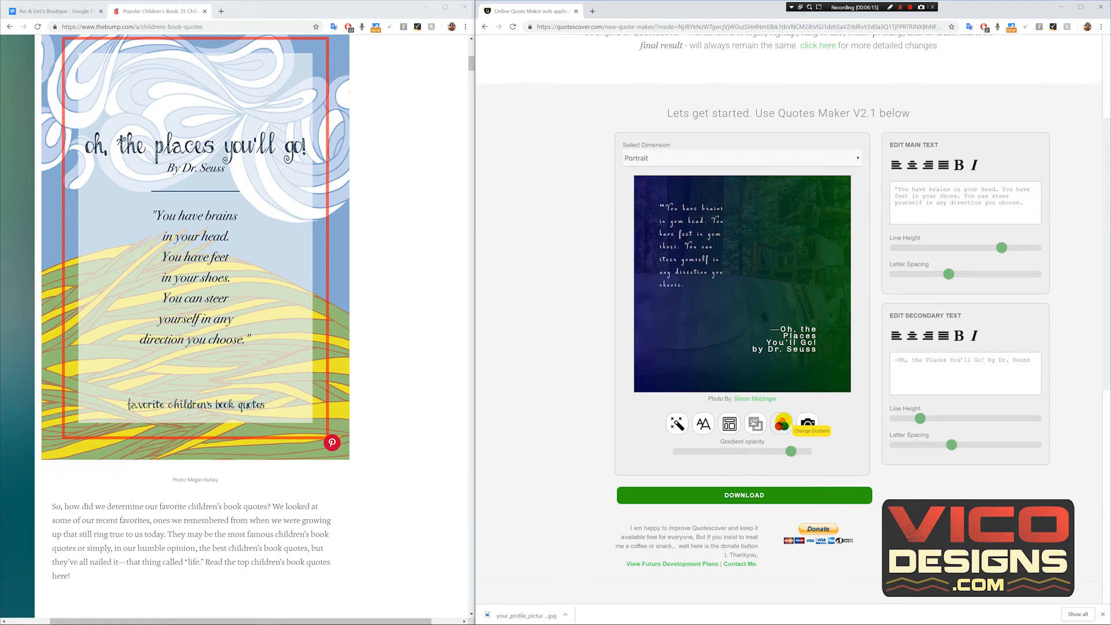
Raise the attribution's letter spacing to about 90% and line height to about 70%, and move the attribution slightly up and left.
drag(951, 444, 985, 445)
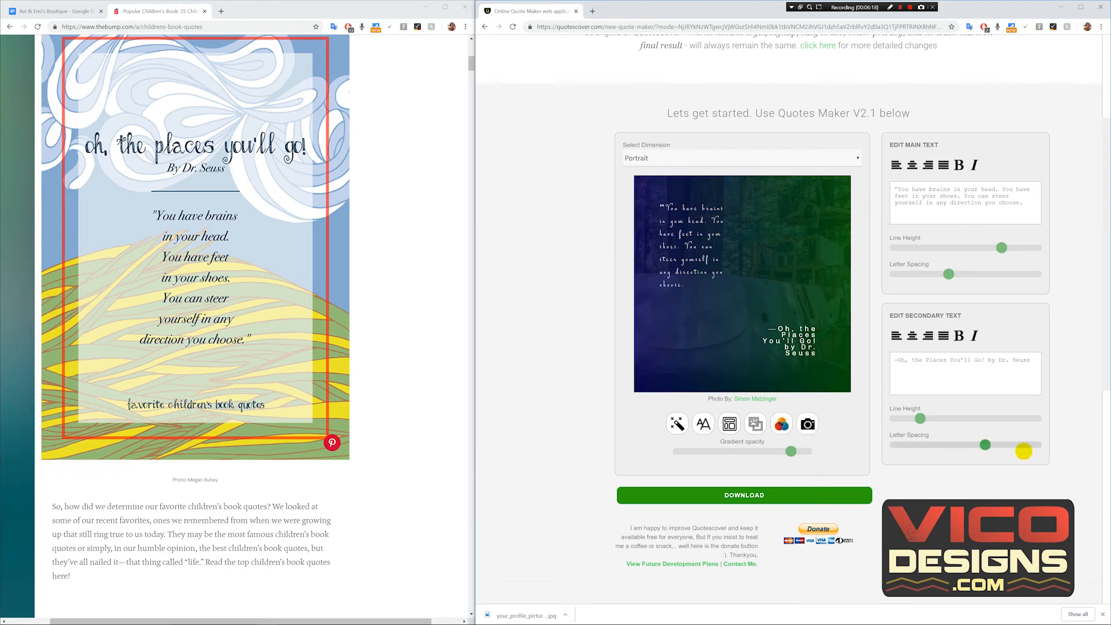
click(1024, 451)
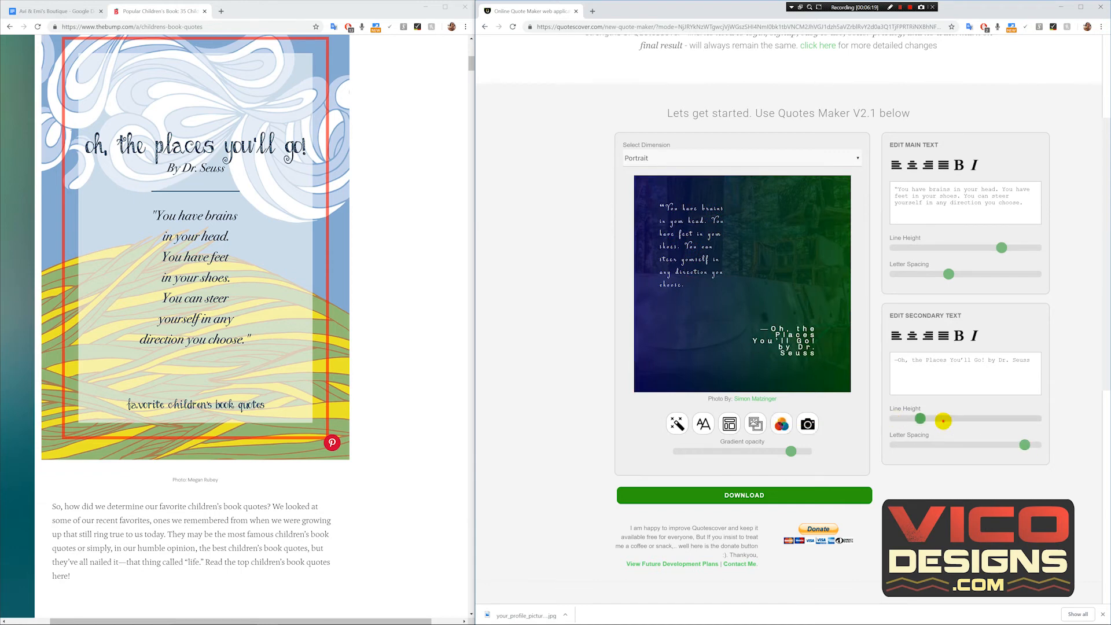
click(950, 418)
click(992, 420)
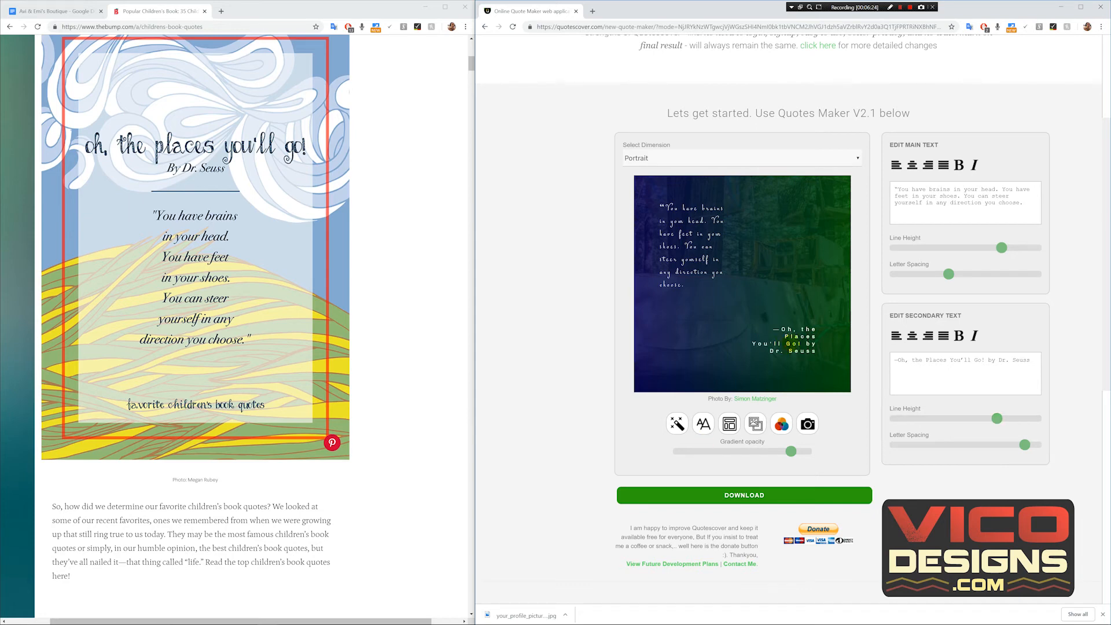
drag(793, 344, 762, 331)
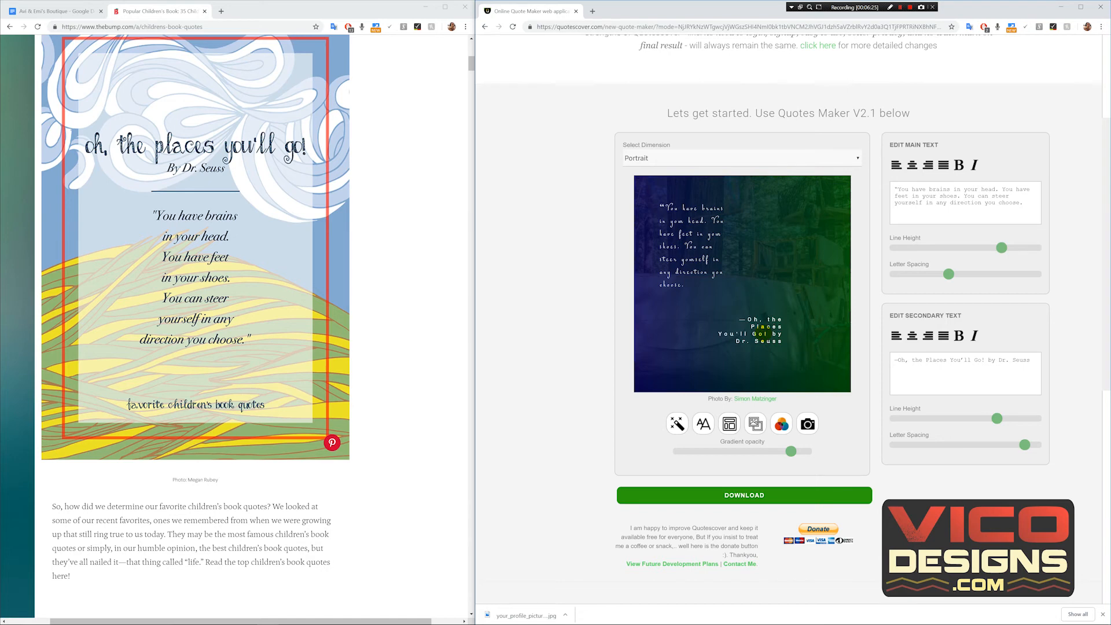
drag(781, 327, 800, 321)
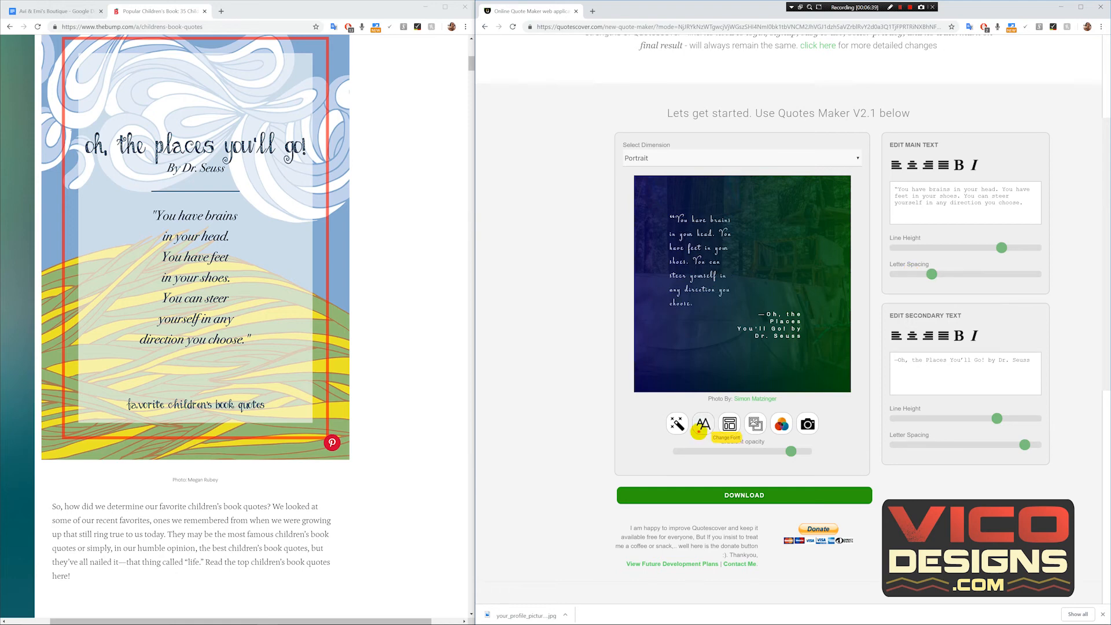
Change the font pairing to a bold display face for the quote and move the quote up and slightly left.
click(702, 428)
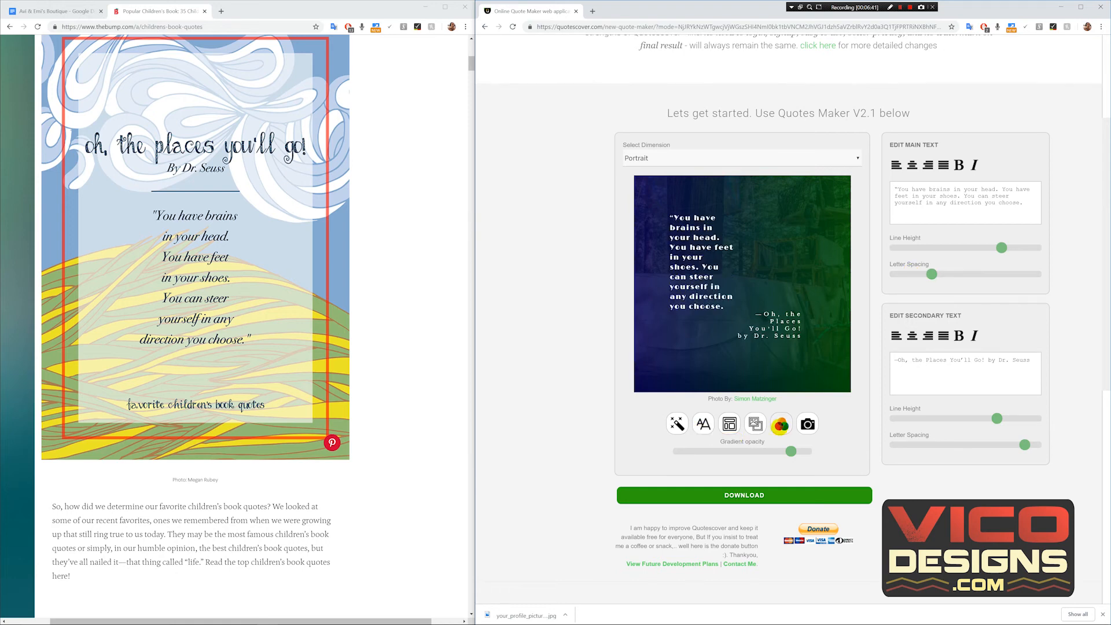
drag(710, 294, 696, 248)
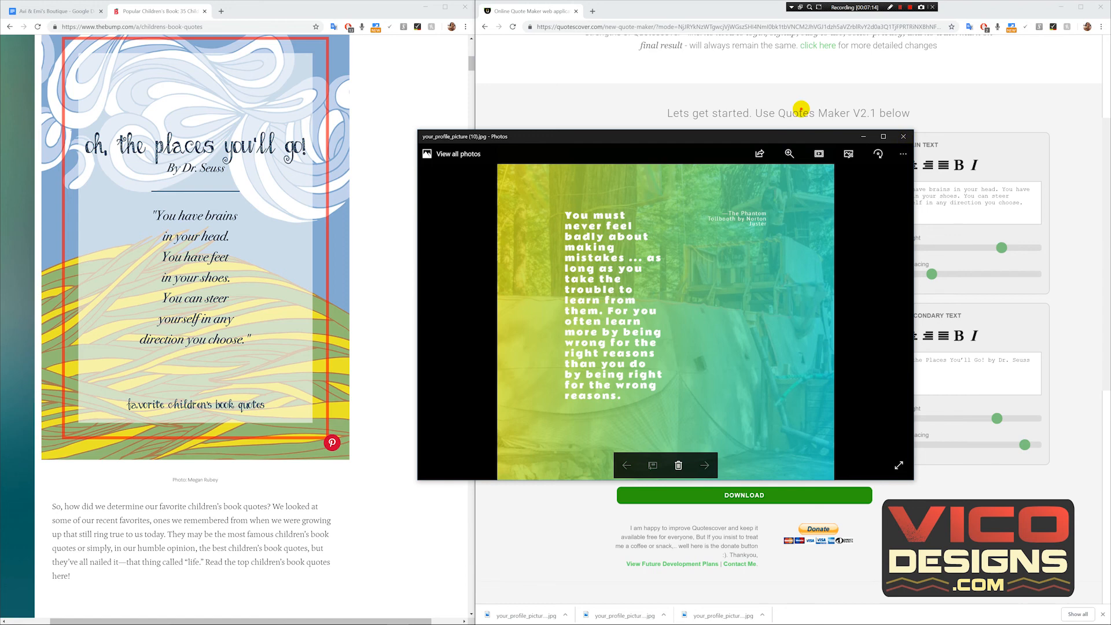
Move the Photos window up and right and examine the saved quote picture your_profile_picture (10).jpg.
drag(797, 162, 844, 132)
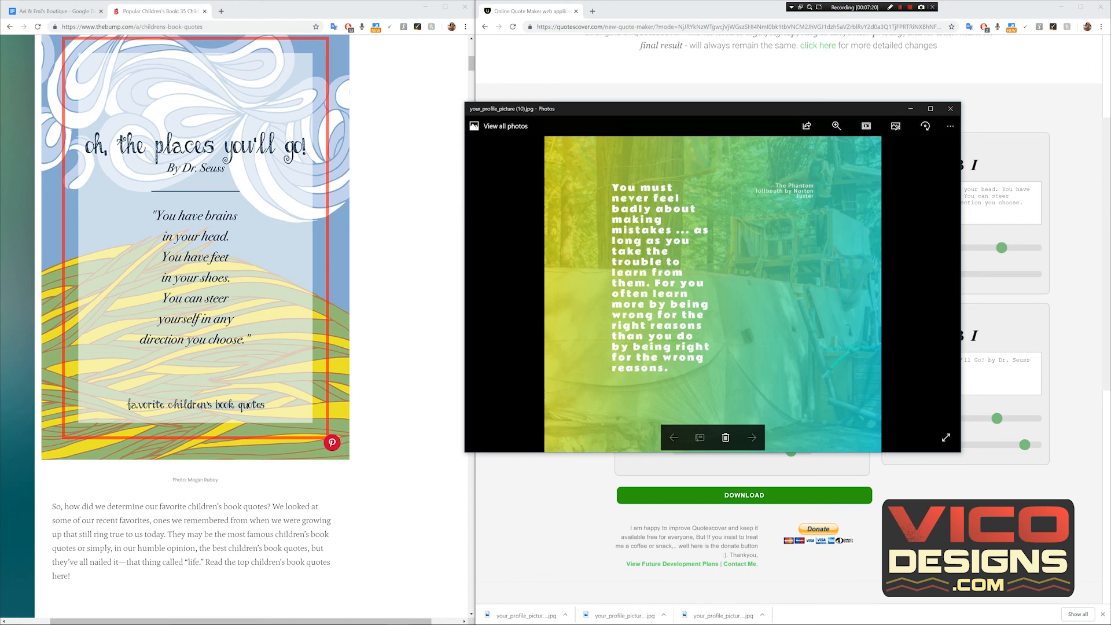
click(868, 174)
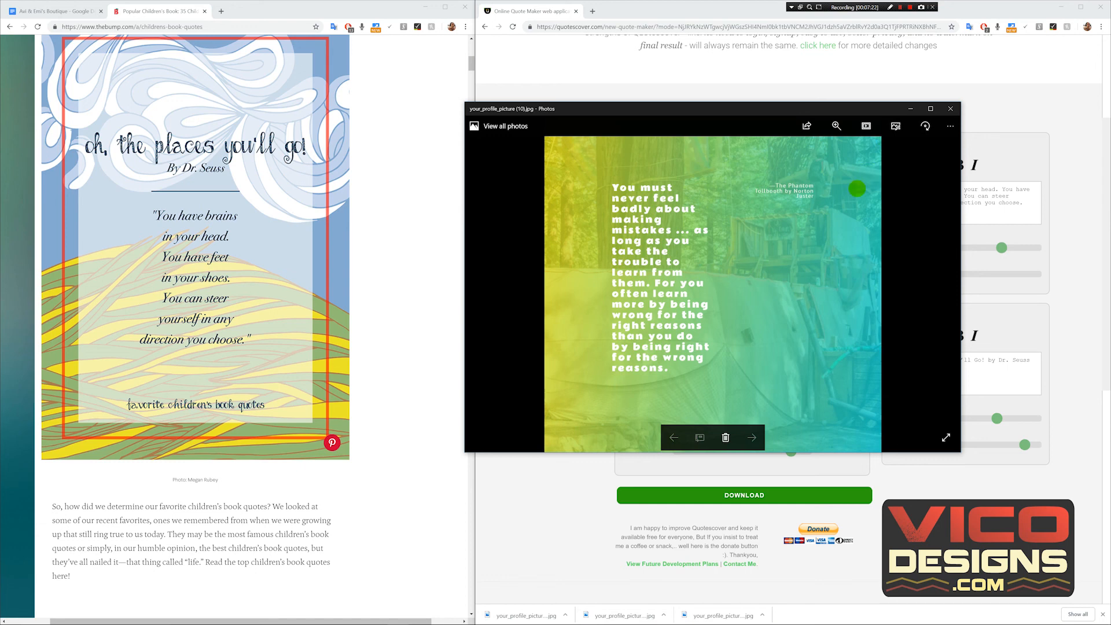